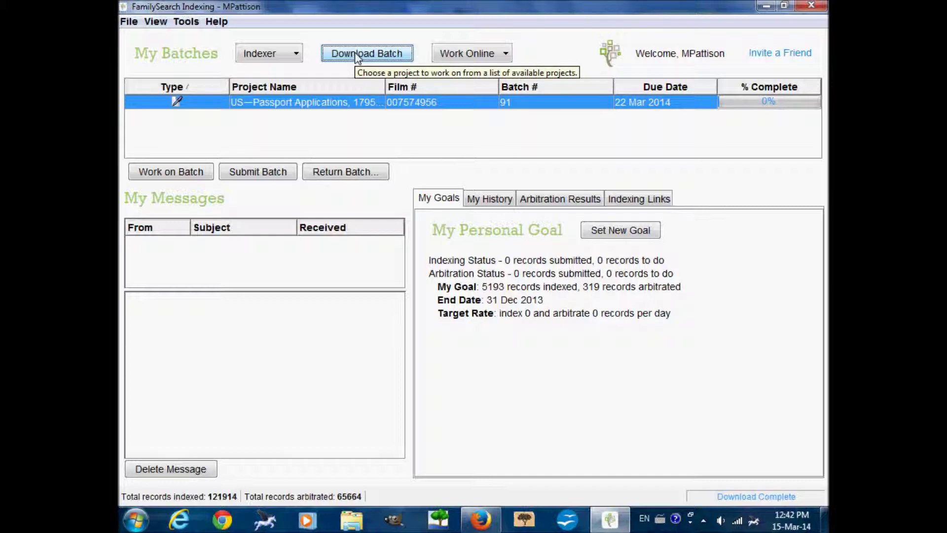
Open the downloaded US—Passport Applications batch for indexing and bring up the header data for its first image.
left_click(165, 174)
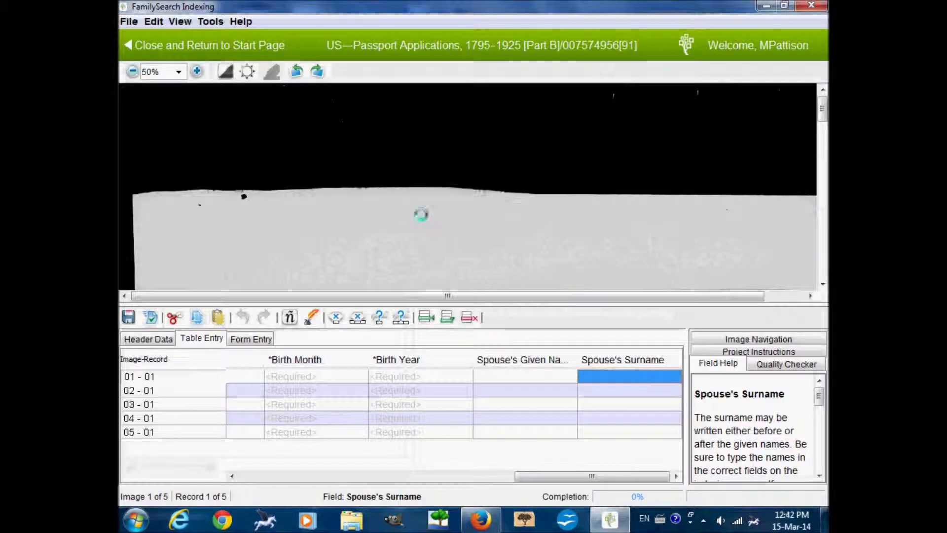
scroll(439, 197, "down", 5)
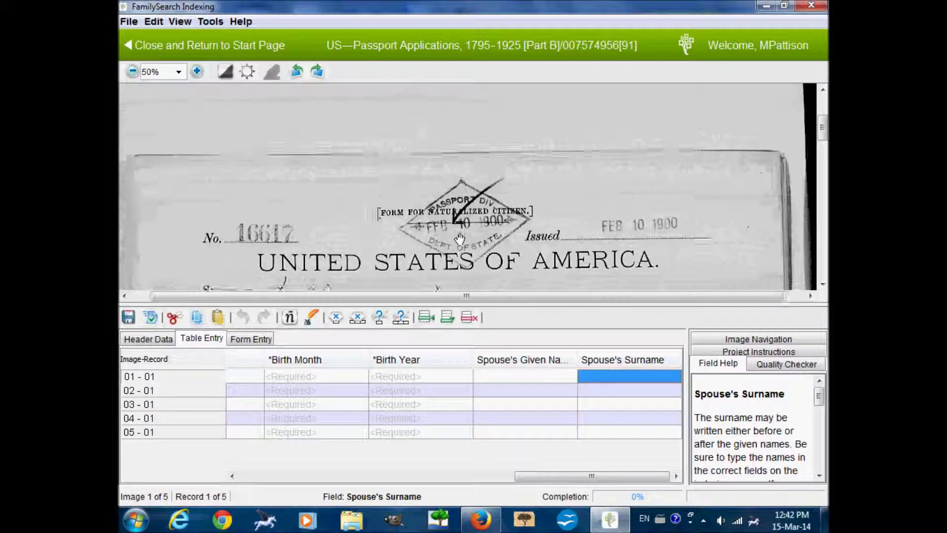
scroll(487, 214, "down", 5)
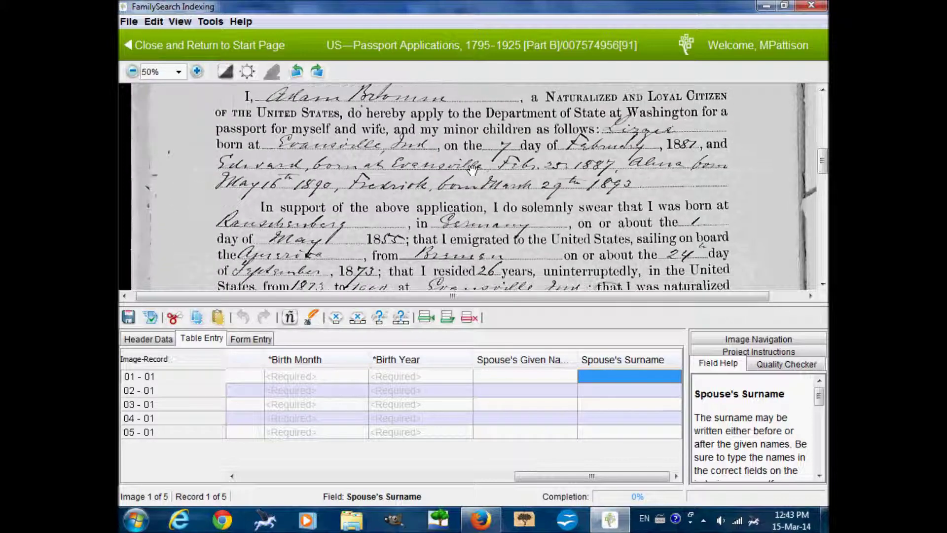
left_click(150, 339)
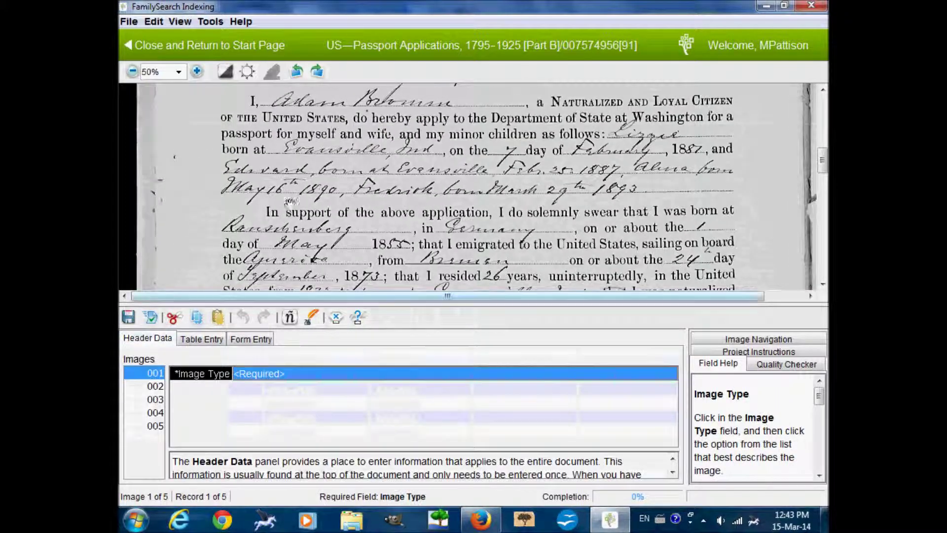
scroll(346, 165, "up", 3)
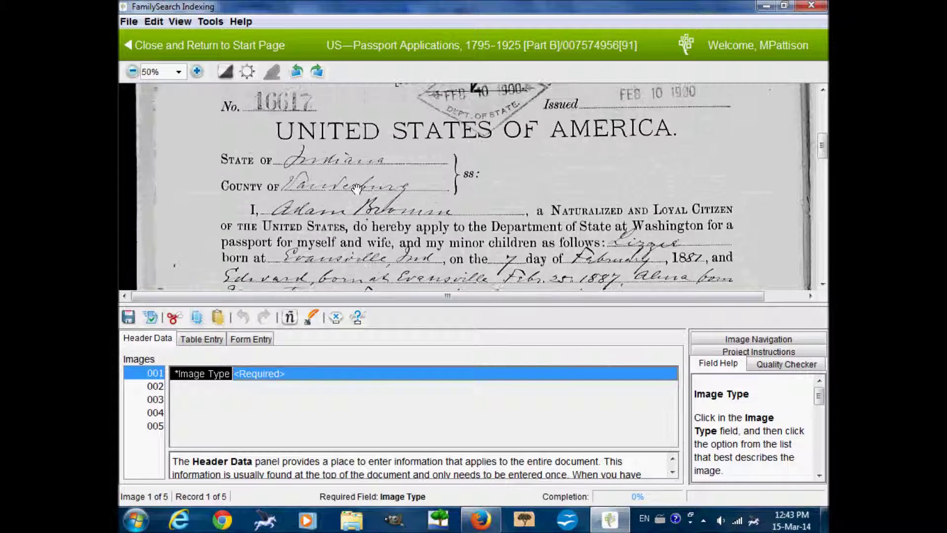
scroll(356, 172, "up", 1)
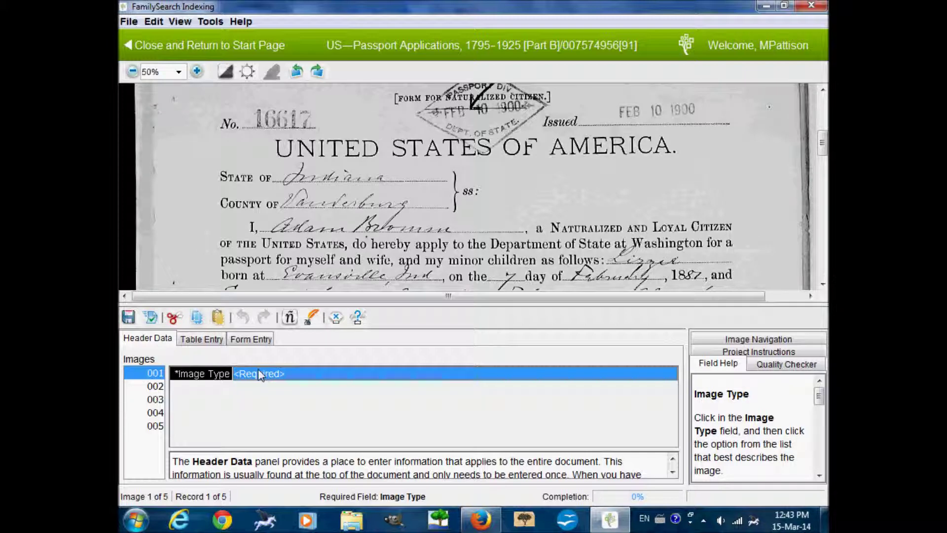
Set the image type of all five images in the batch to Normal.
left_click(290, 377)
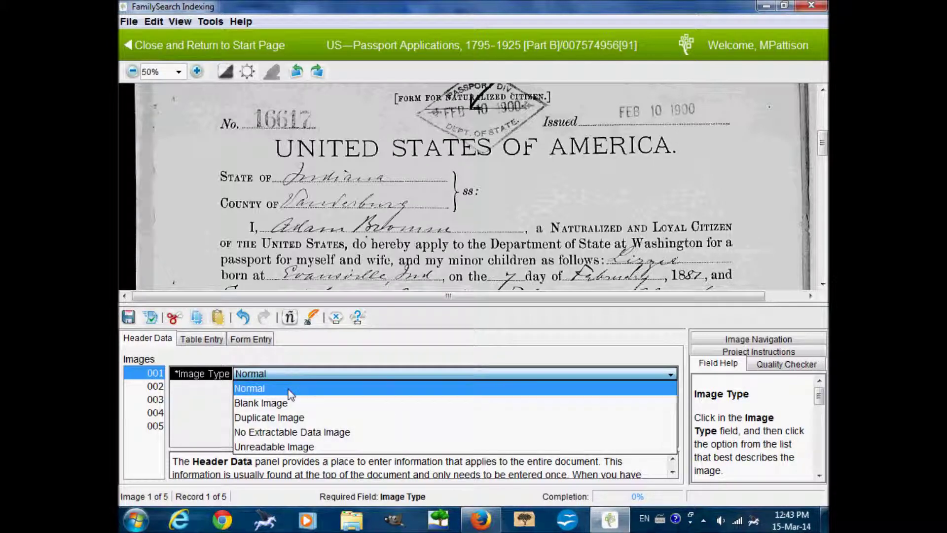
left_click(289, 389)
key("Tab")
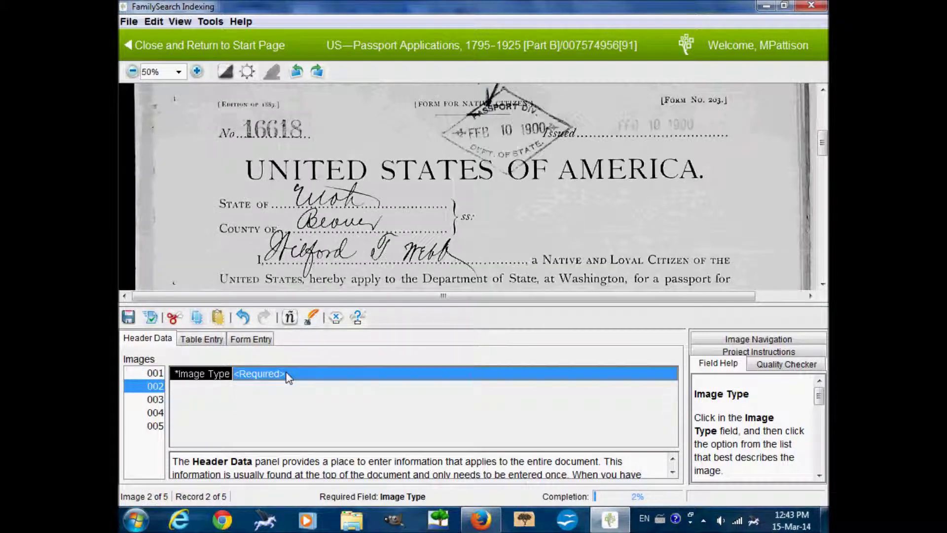
left_click(286, 375)
left_click(286, 388)
key("Tab")
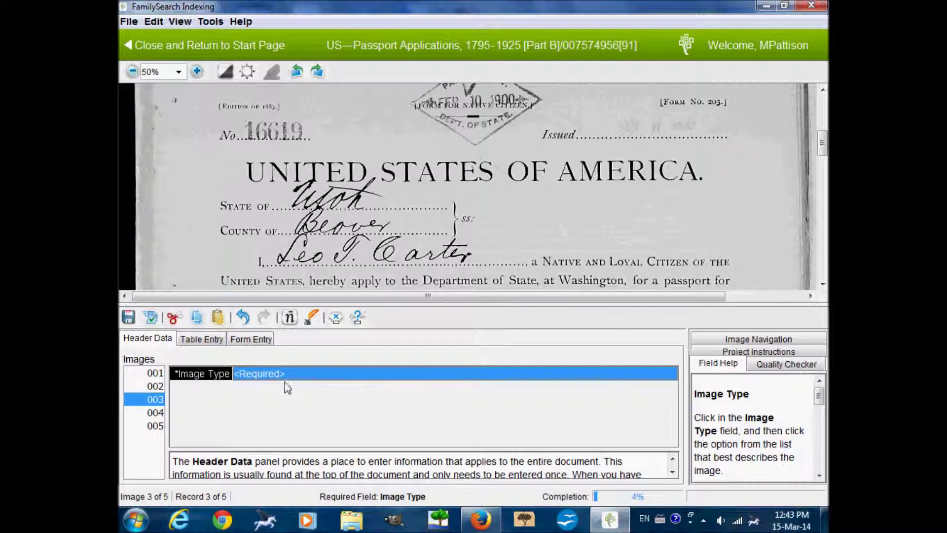
left_click(289, 376)
left_click(287, 388)
key("Tab")
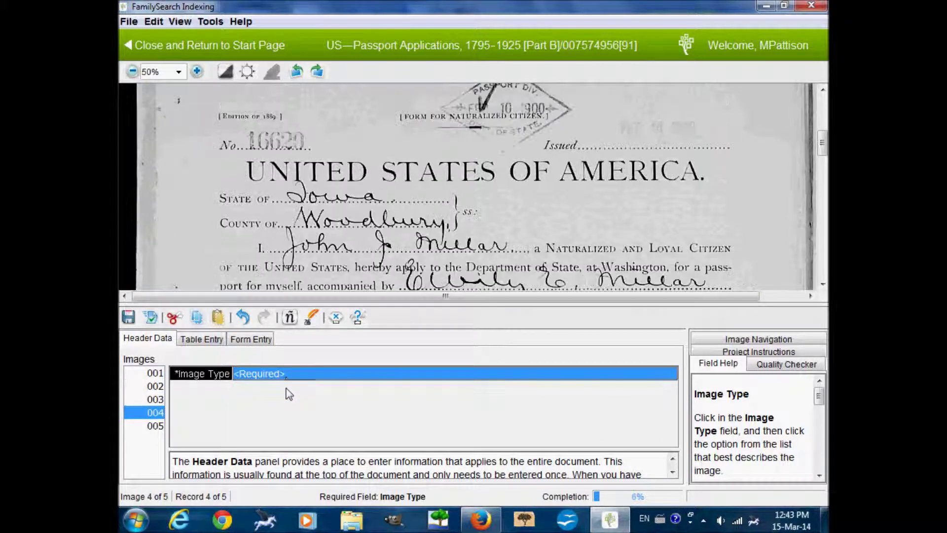
left_click(288, 378)
left_click(288, 389)
key("Tab")
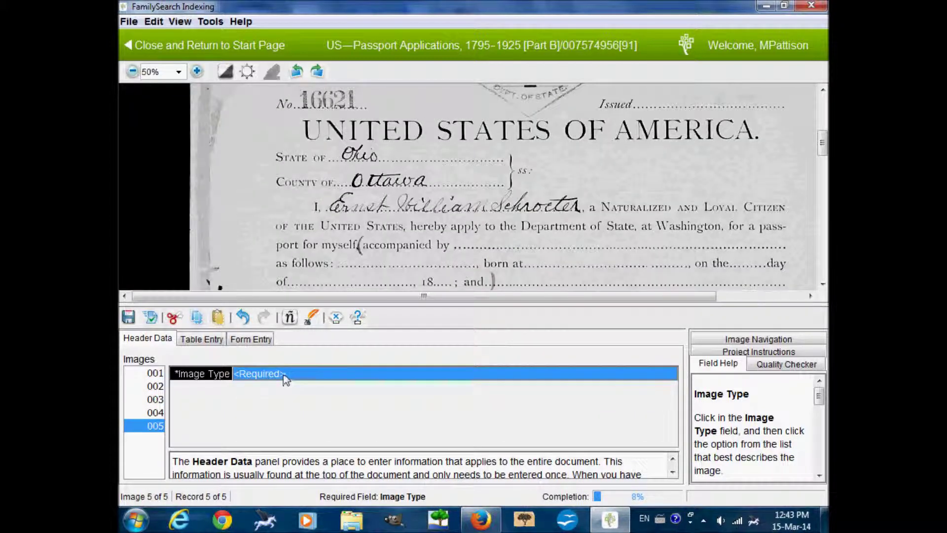
left_click(283, 376)
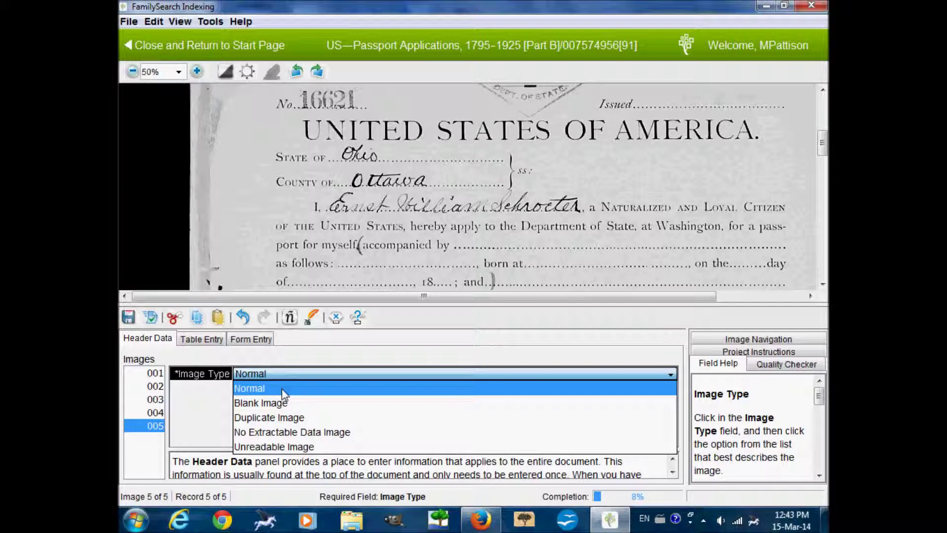
left_click(282, 389)
key("Tab")
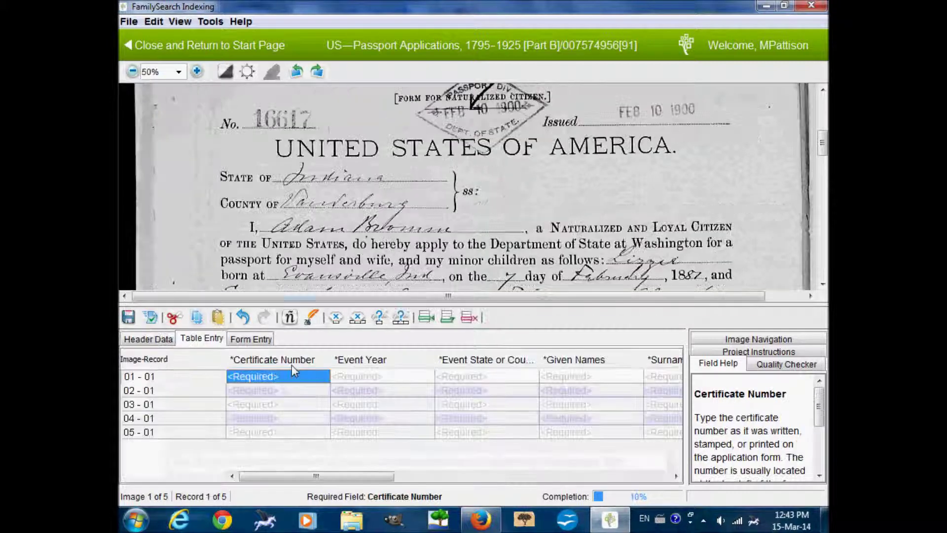
Preview the second record in the form entry layout, and return to the first record in the table layout.
scroll(382, 219, "up", 2)
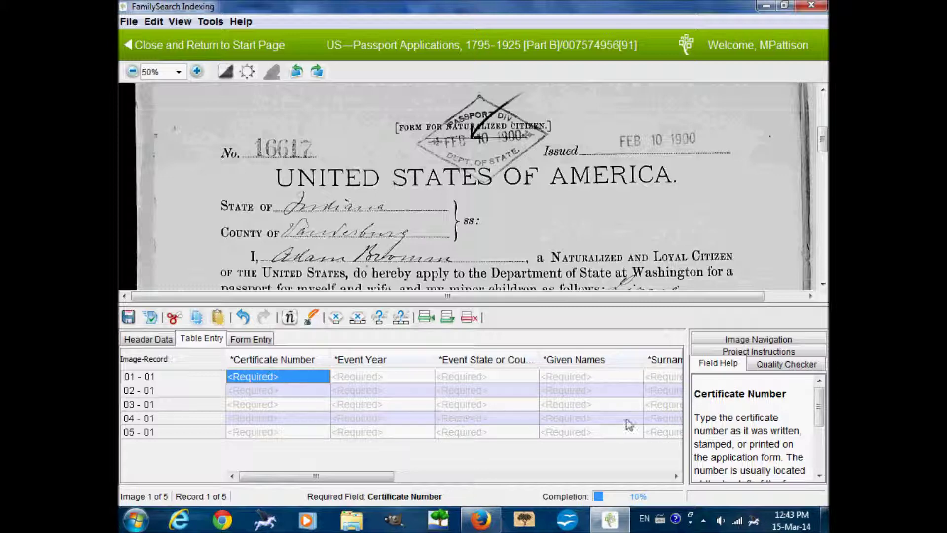
left_click(250, 341)
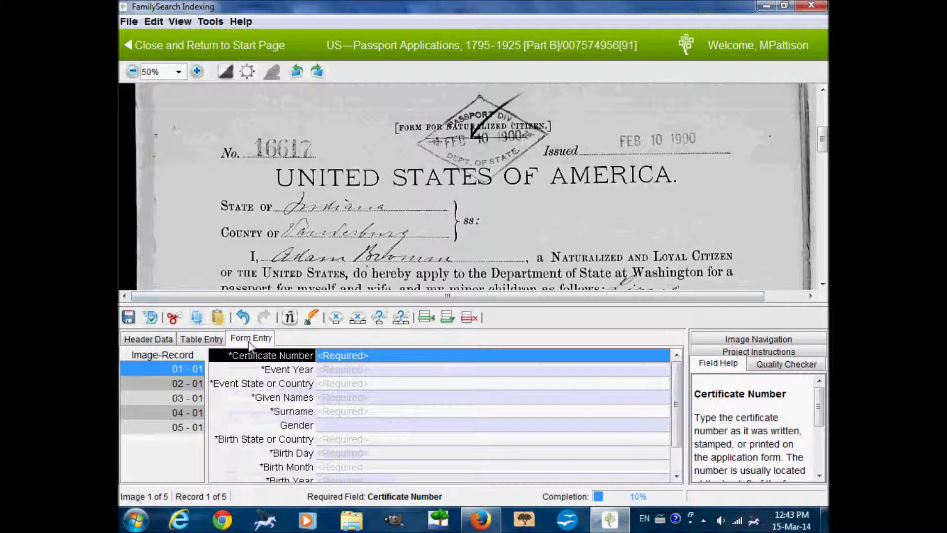
left_click(175, 382)
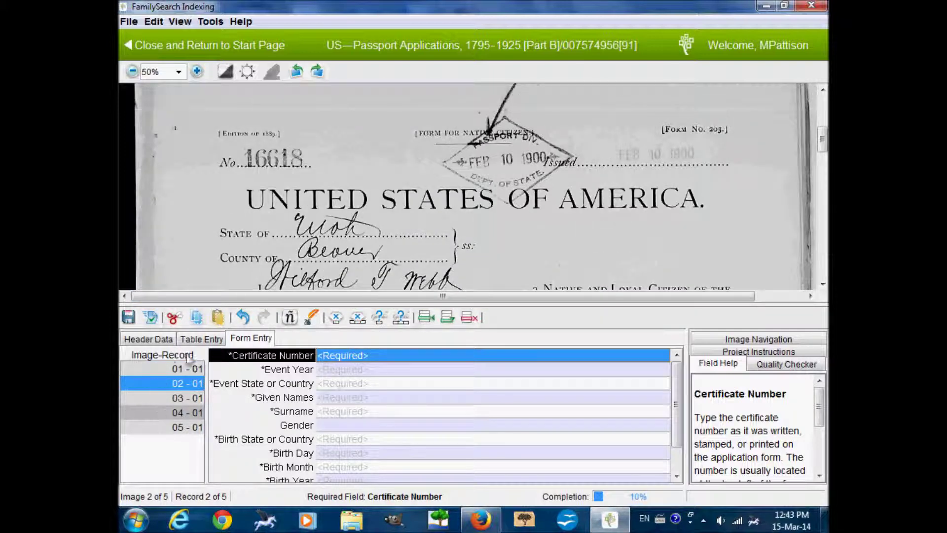
left_click(201, 339)
left_click(168, 380)
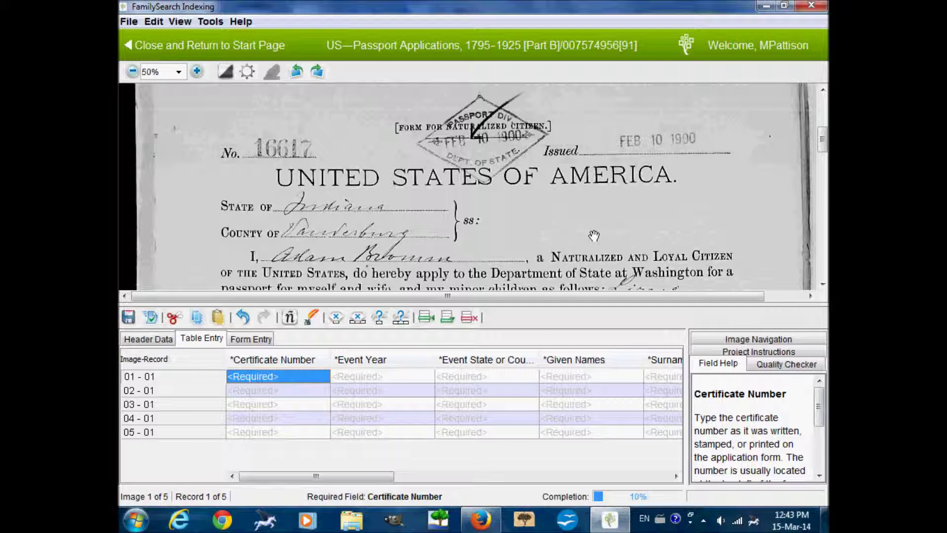
Enter the stamped certificate number and the event year 1900 for the first record.
left_click_drag(615, 223, 620, 249)
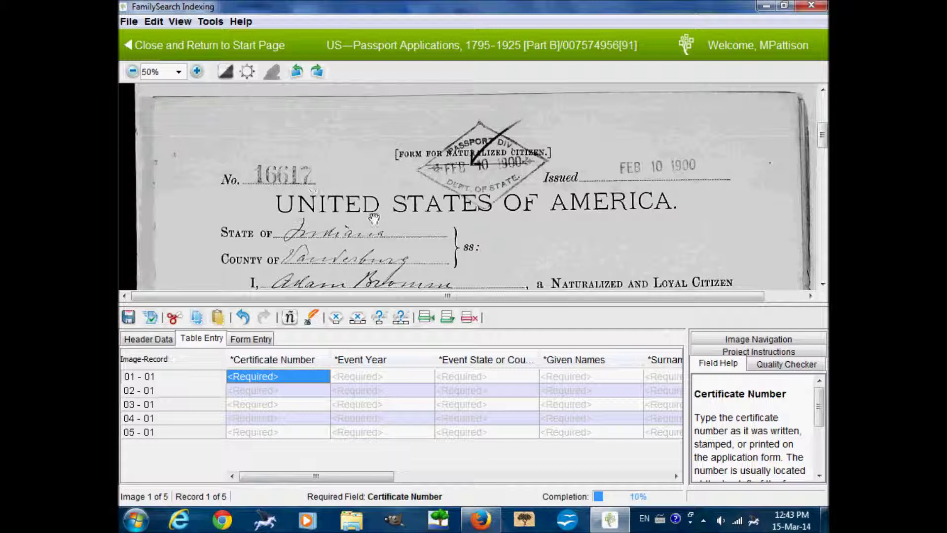
type("16617")
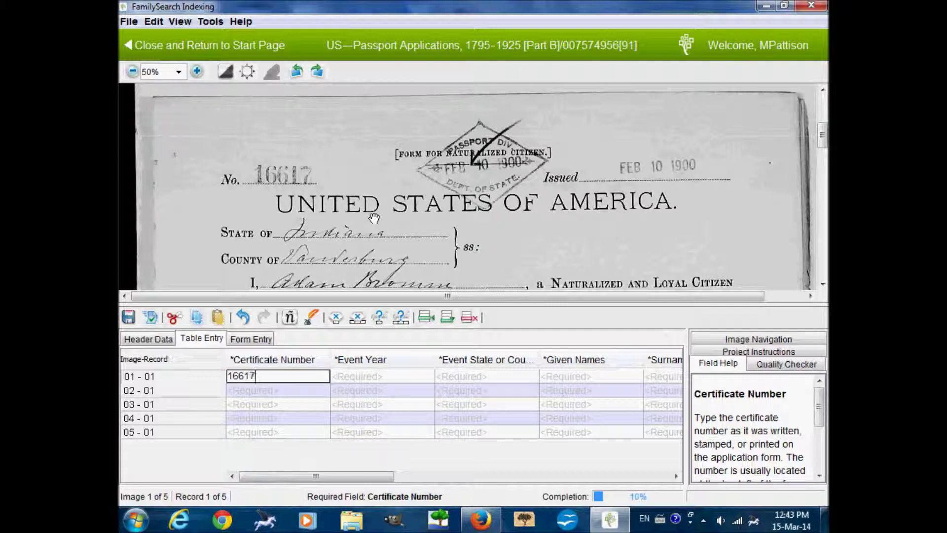
key("Tab")
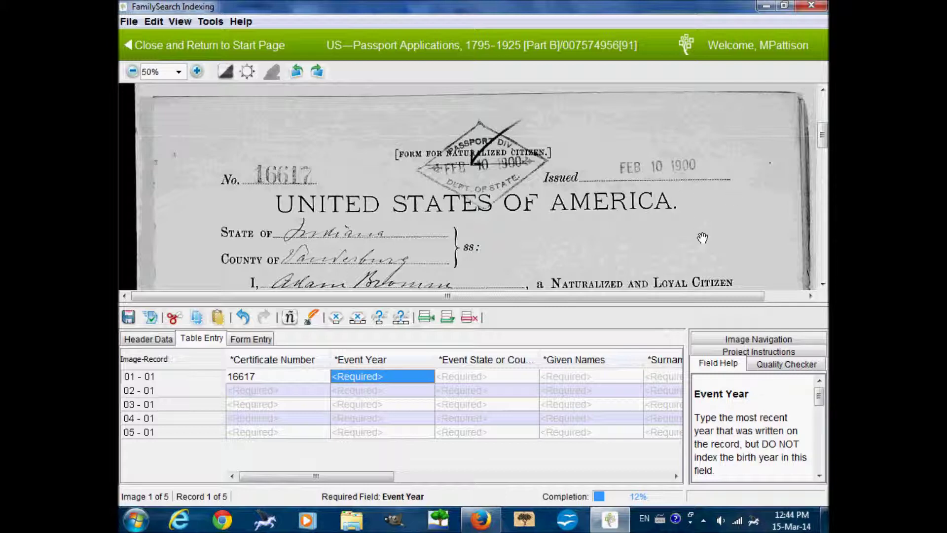
type("1900")
key("Tab")
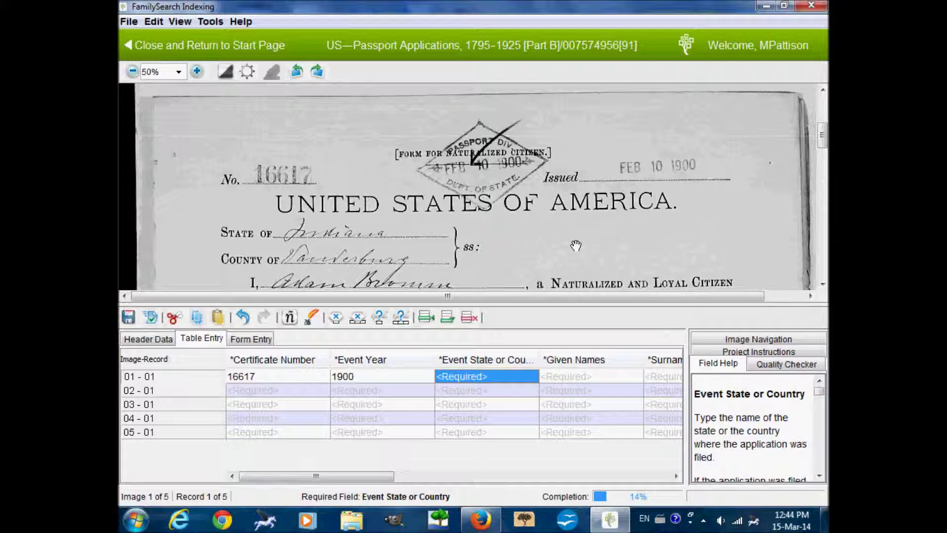
Enter Indiana as the first record's event state or country.
left_click_drag(567, 255, 566, 206)
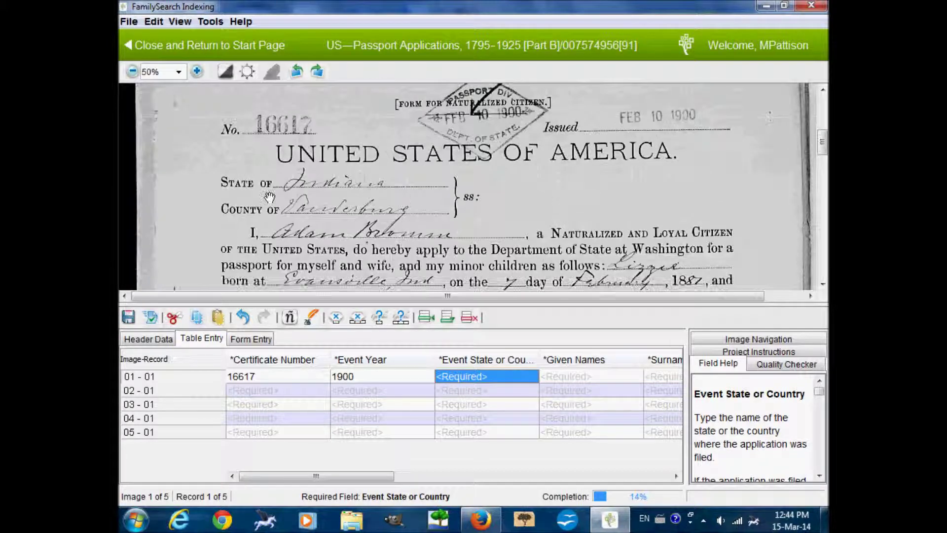
type("Indi")
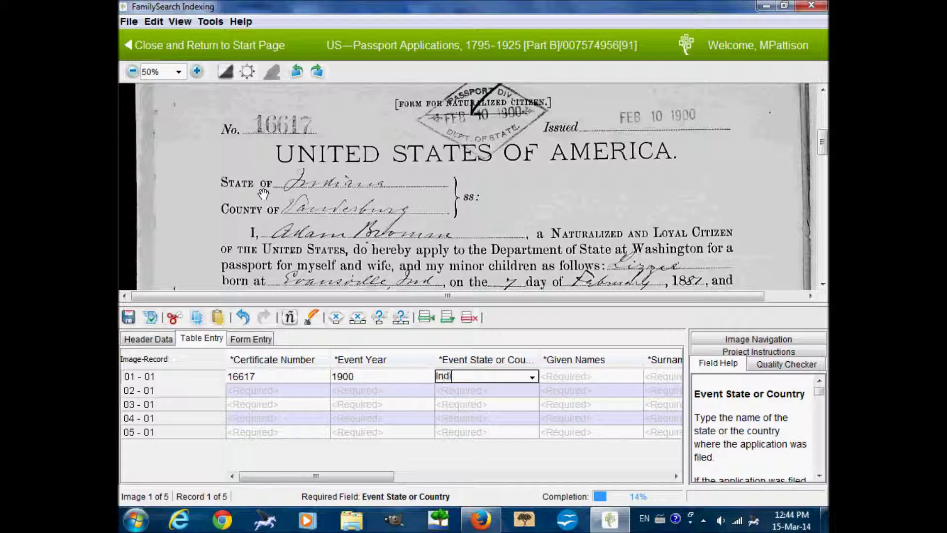
type("ana")
key("Tab")
Enter the applicant's given name and surname in the first record, checking the spelling against the signature and identification section.
left_click_drag(315, 261, 320, 203)
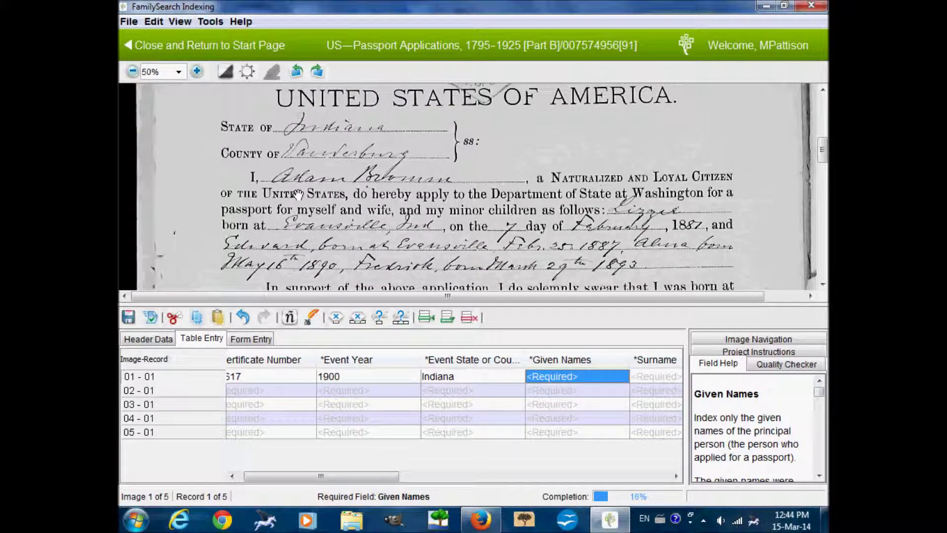
type("Adam")
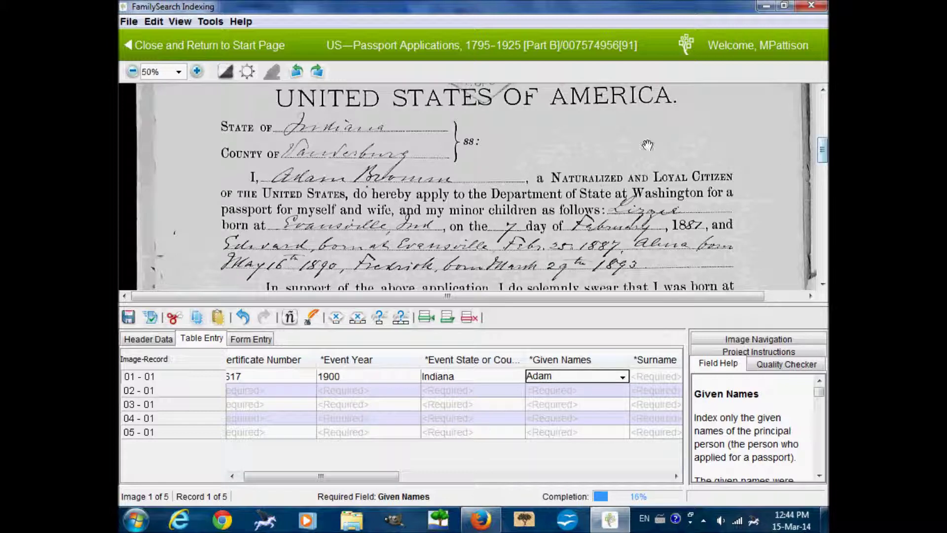
left_click_drag(822, 158, 824, 222)
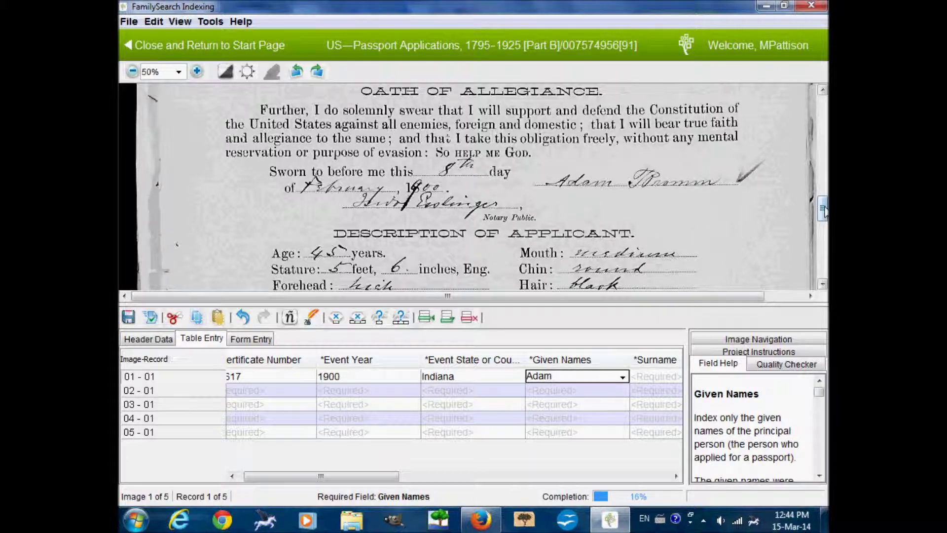
left_click_drag(823, 208, 824, 233)
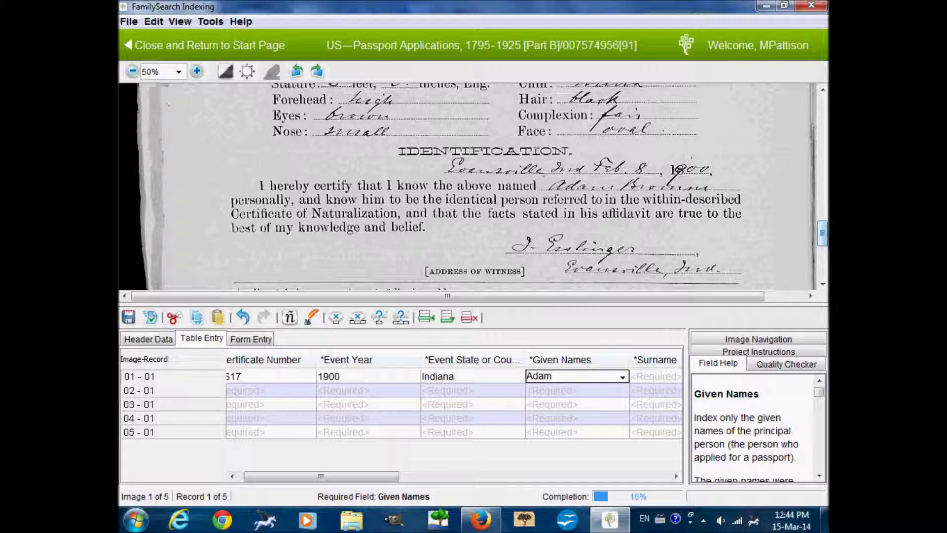
left_click_drag(823, 240, 824, 142)
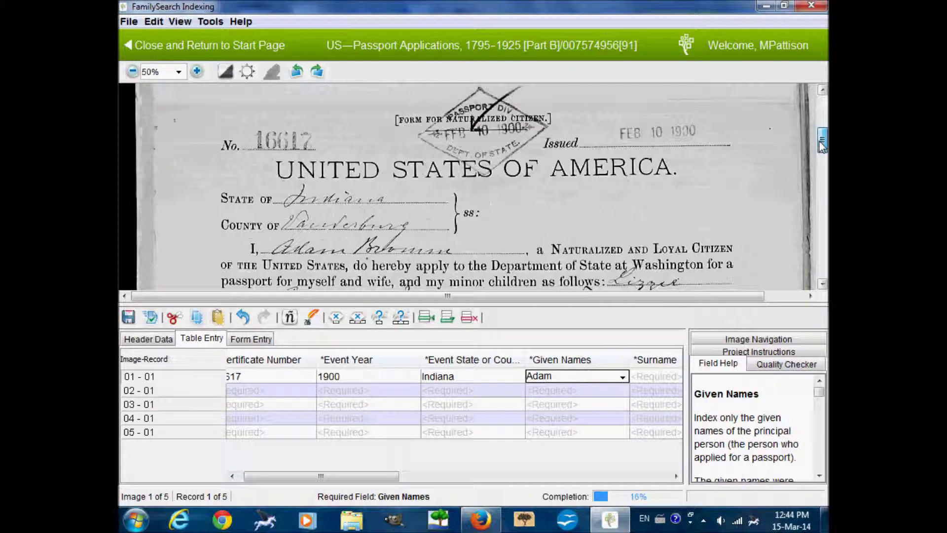
key("Tab")
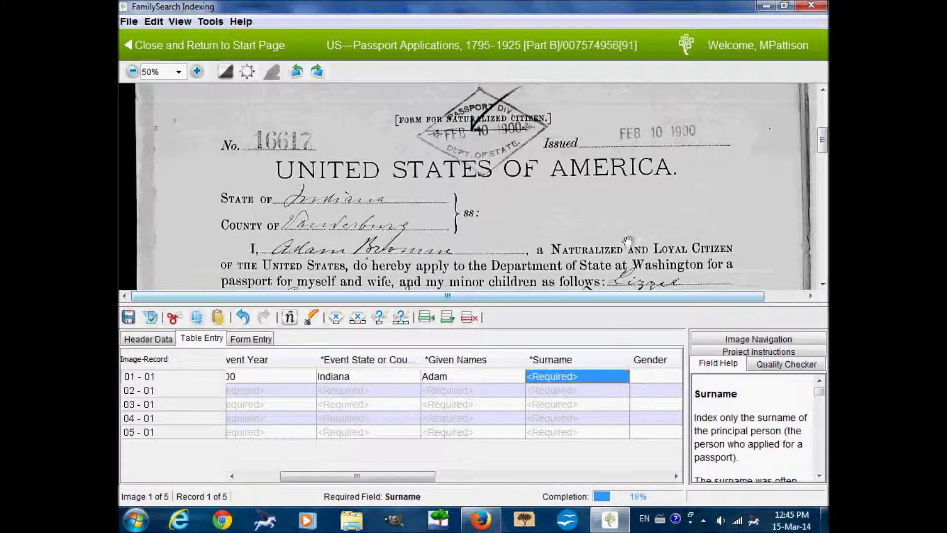
type("Bromm")
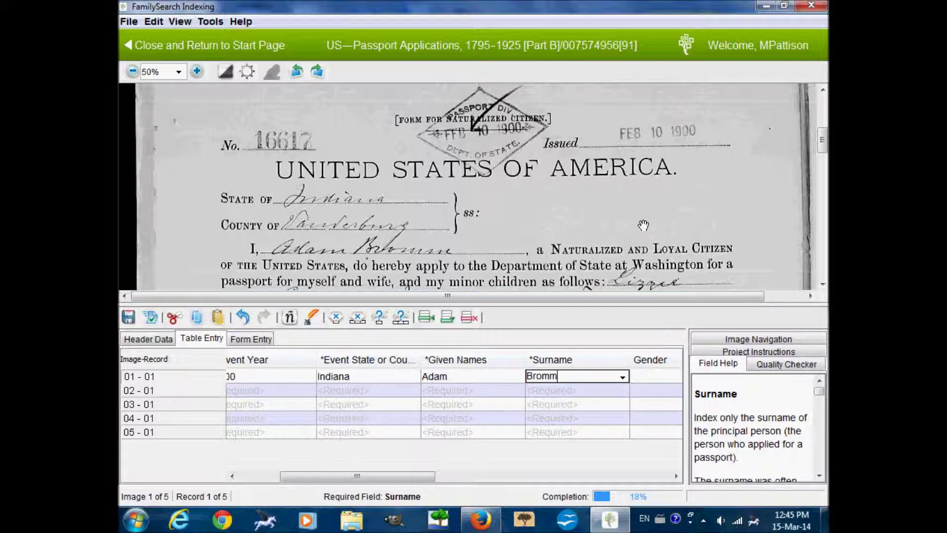
key("Tab")
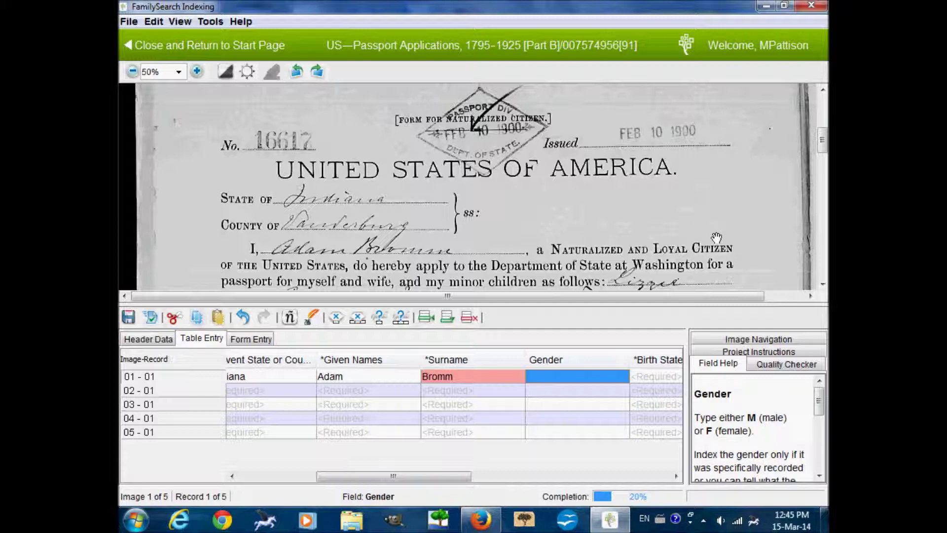
Check the identification section for the applicant's gender and enter M as the first record's gender.
scroll(716, 238, "down", 3)
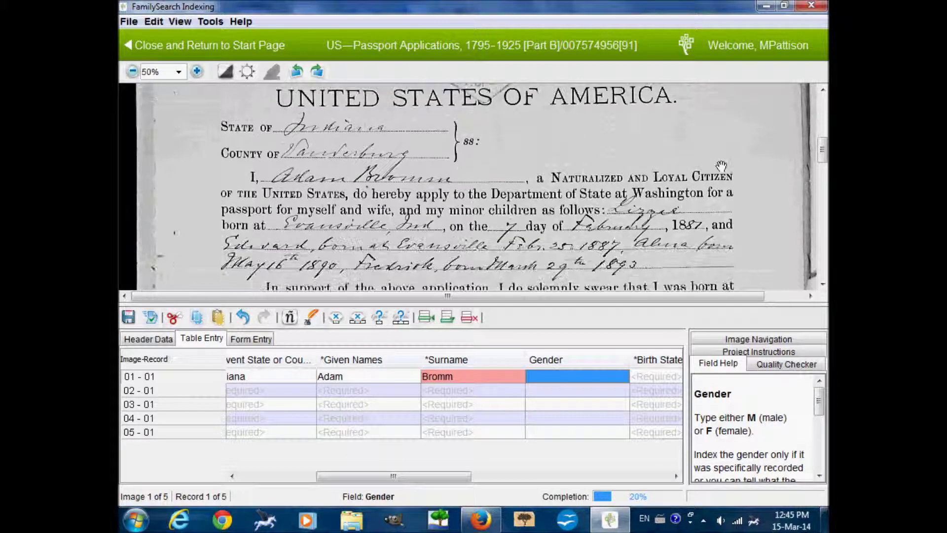
left_click_drag(823, 154, 824, 231)
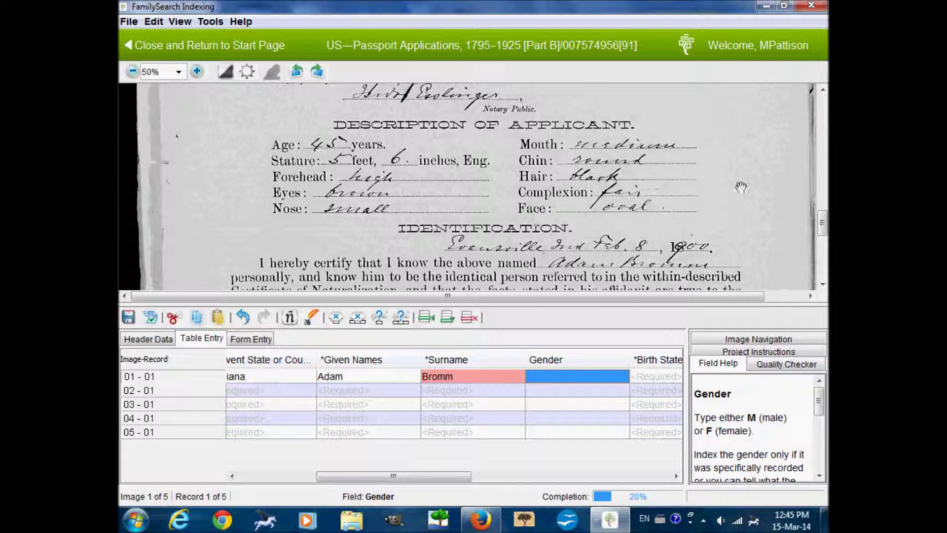
left_click_drag(824, 227, 824, 231)
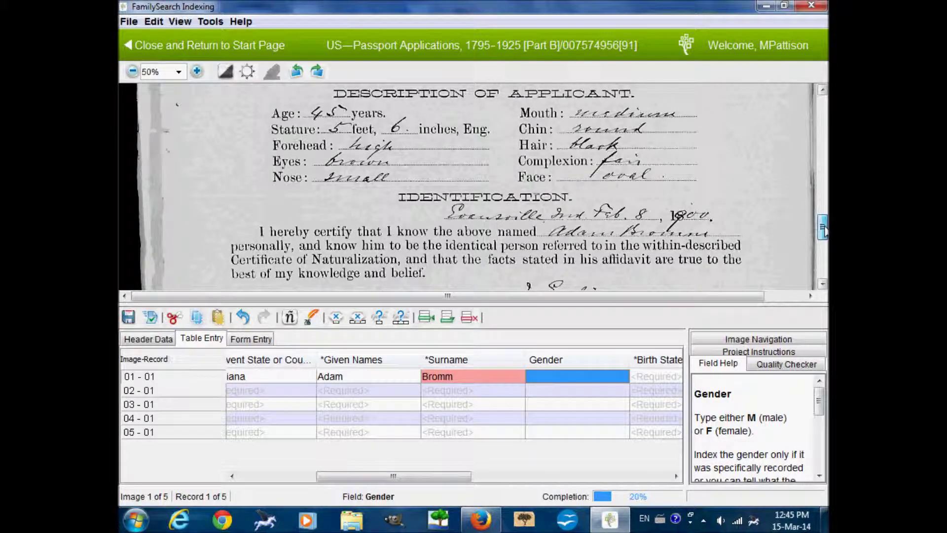
left_click_drag(824, 231, 824, 236)
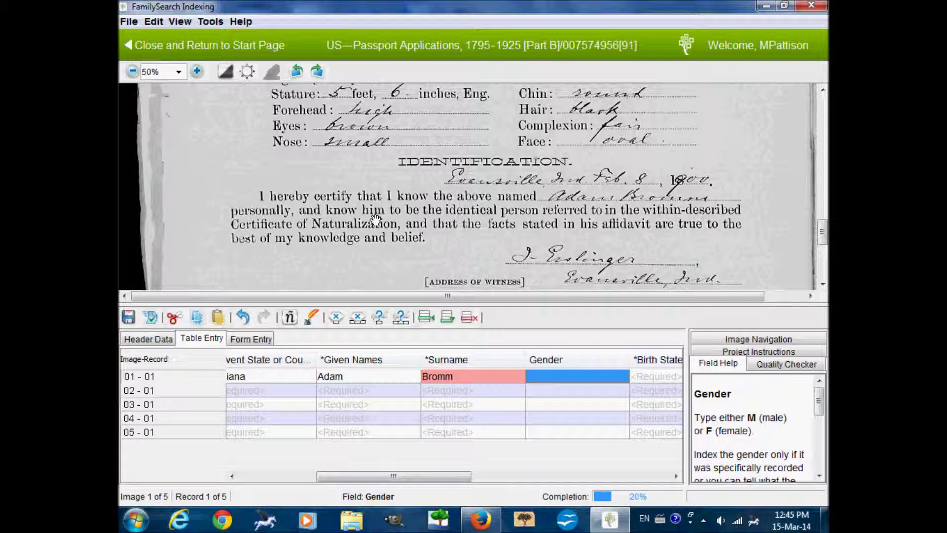
type("M")
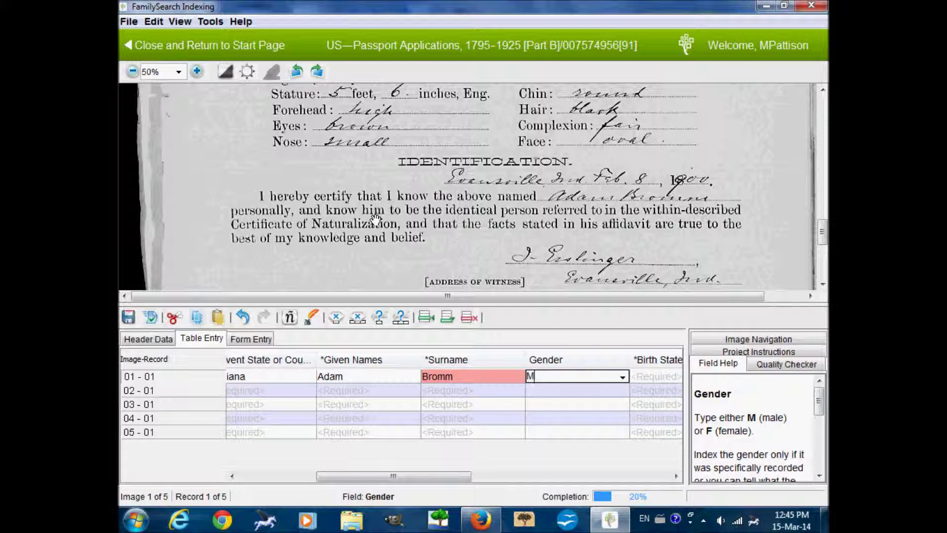
left_click_drag(822, 230, 822, 157)
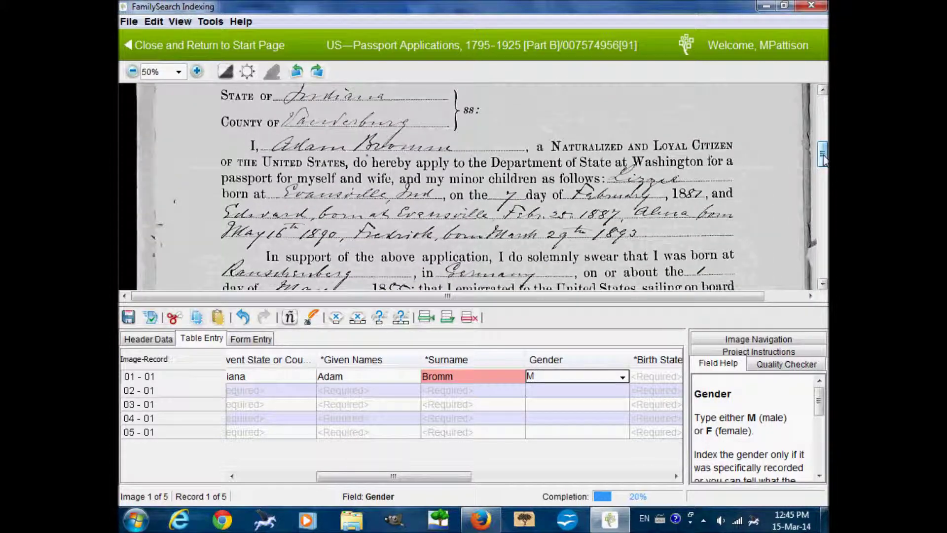
left_click_drag(823, 158, 823, 151)
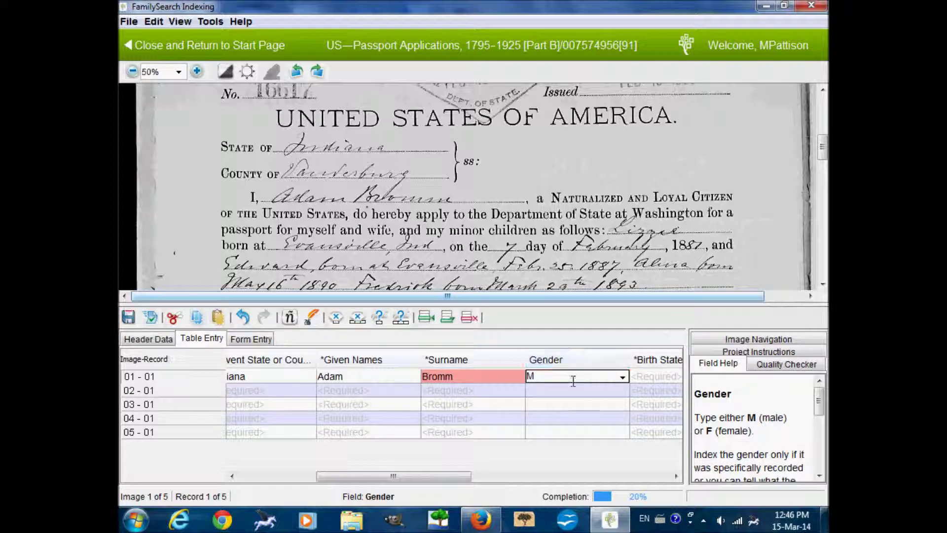
key("Tab")
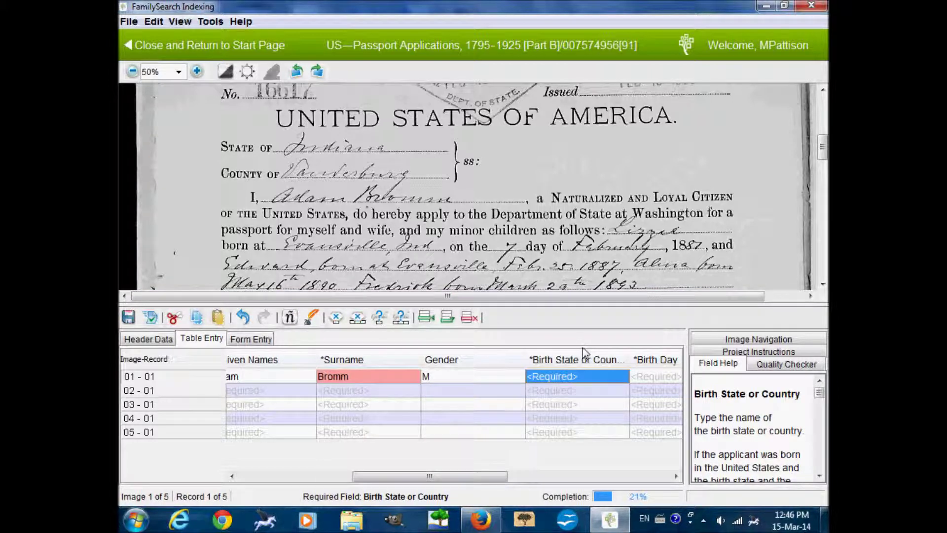
Enter Germany as the first record's birth state or country from the sworn birthplace statement.
scroll(590, 266, "down", 2)
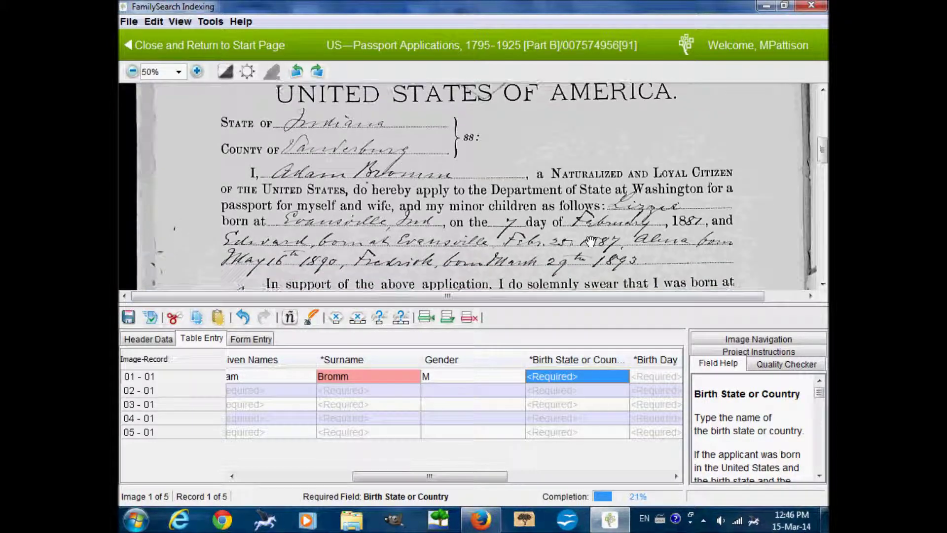
scroll(603, 217, "down", 5)
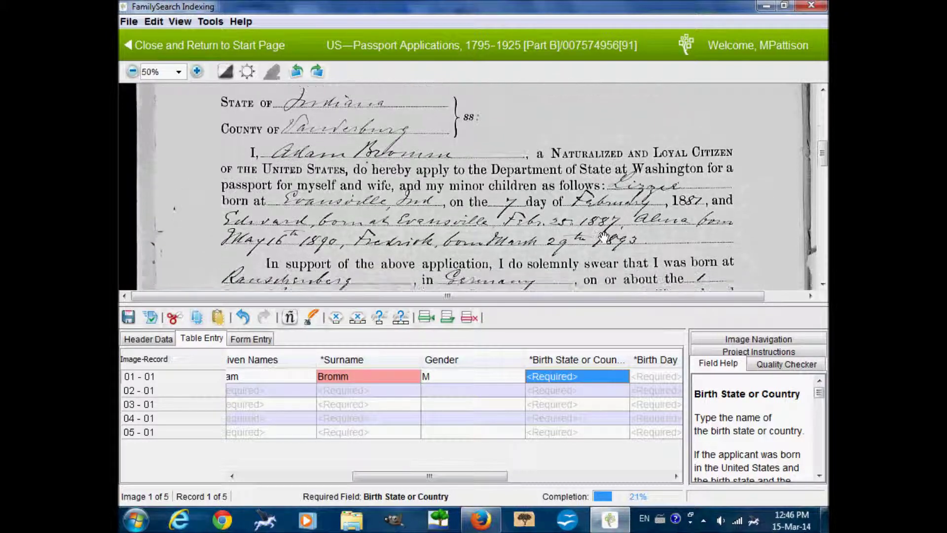
scroll(602, 194, "down", 1)
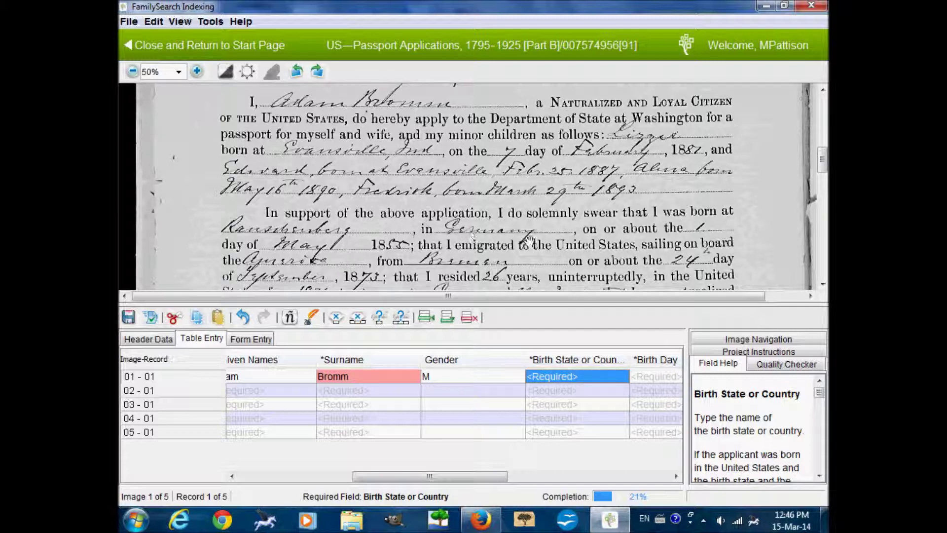
type("Germany")
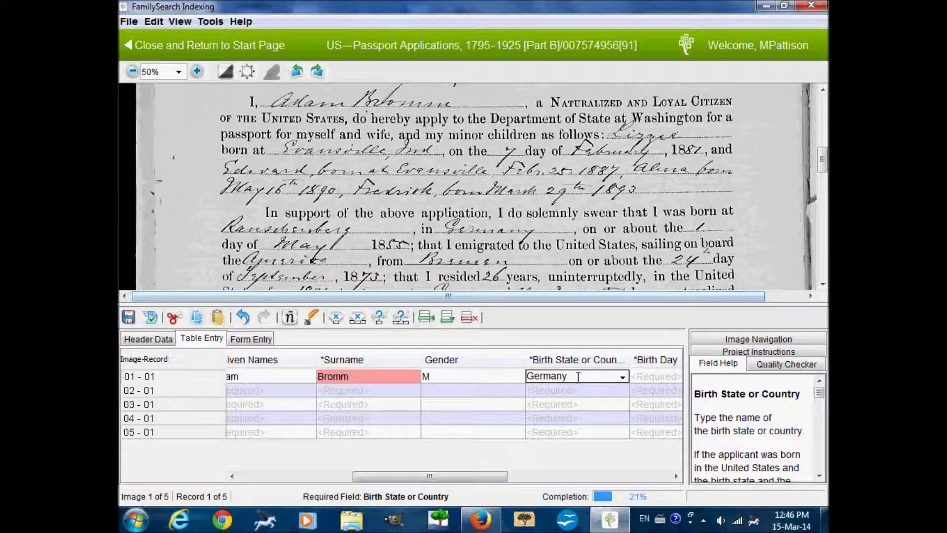
key("Tab")
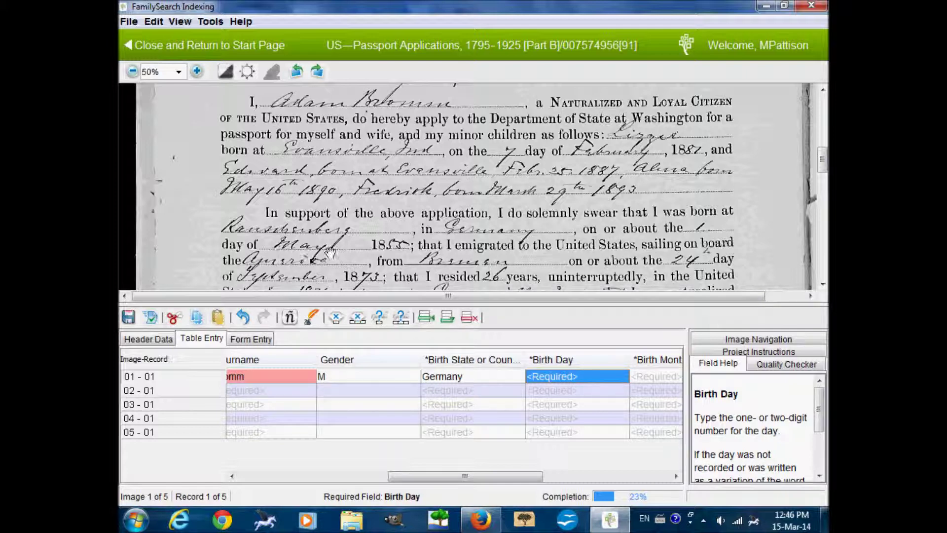
Enter the applicant's birth day, month and year in the first record from the sworn statement.
key("BackSpace")
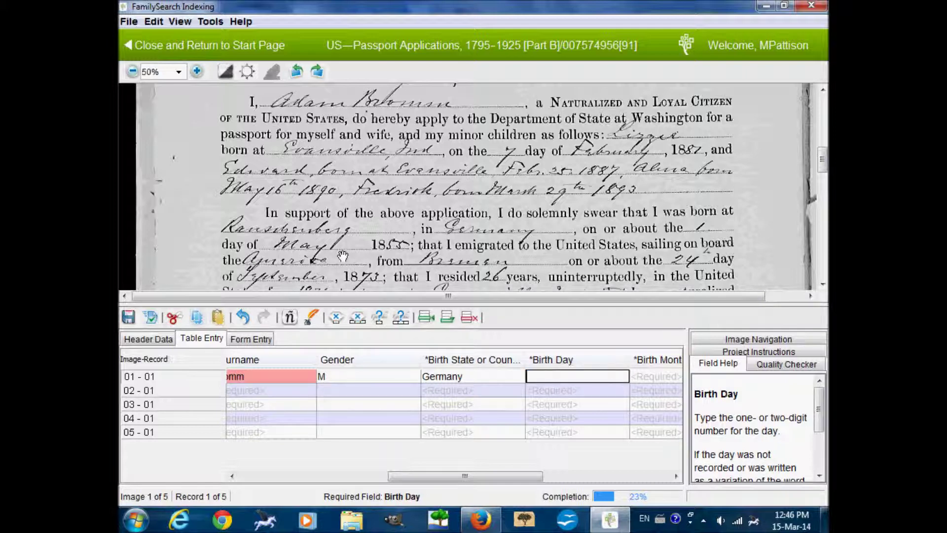
key("Tab")
type("May")
key("Tab")
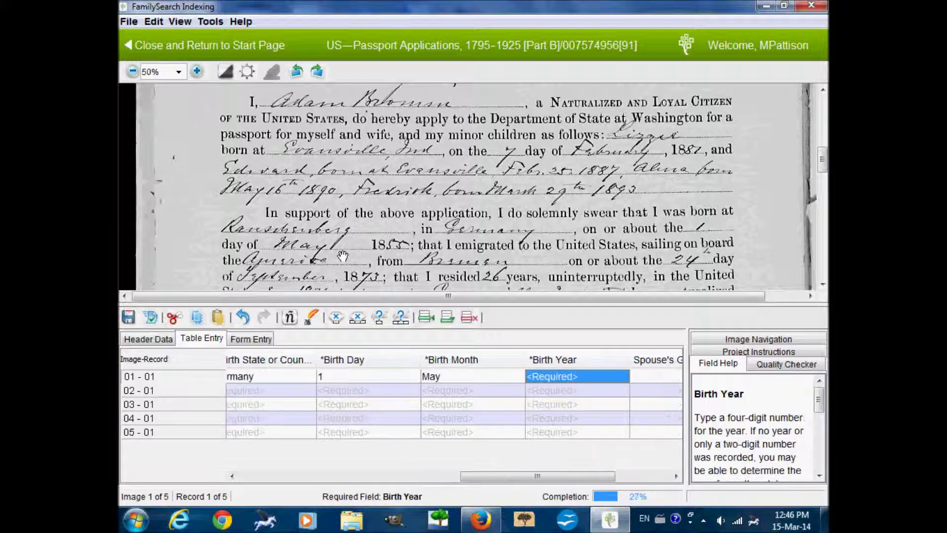
type("1855")
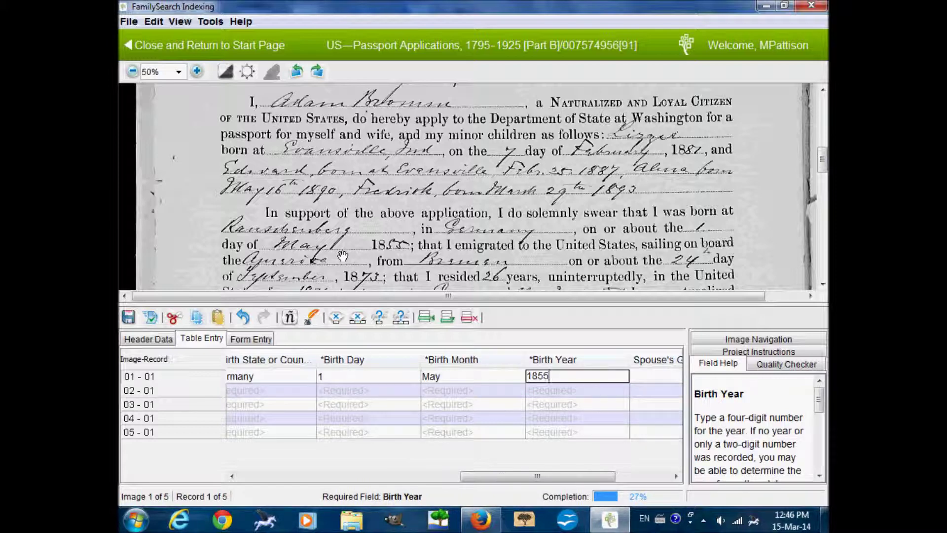
key("Tab")
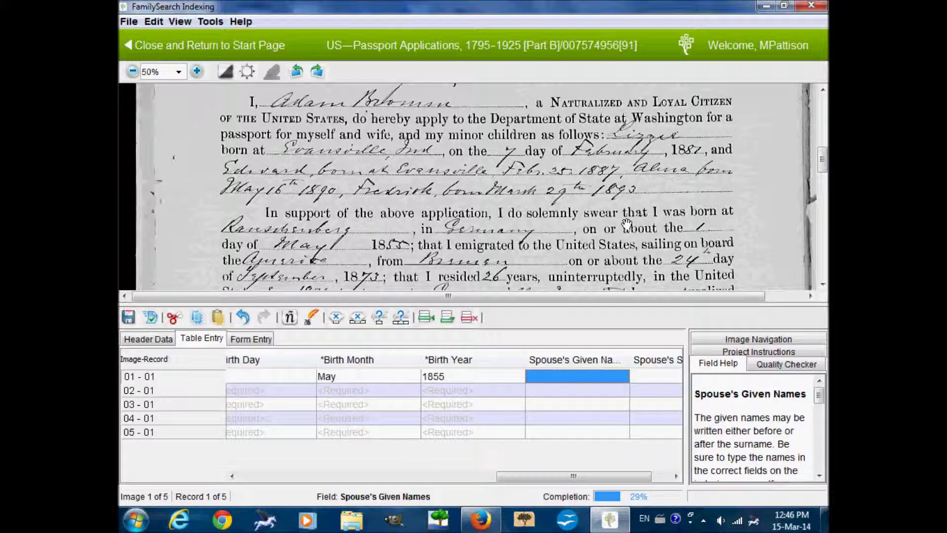
Examine the first application from the family details down to the mailing address for the spouse's given names and surname.
left_click_drag(669, 241, 665, 264)
left_click_drag(678, 232, 674, 253)
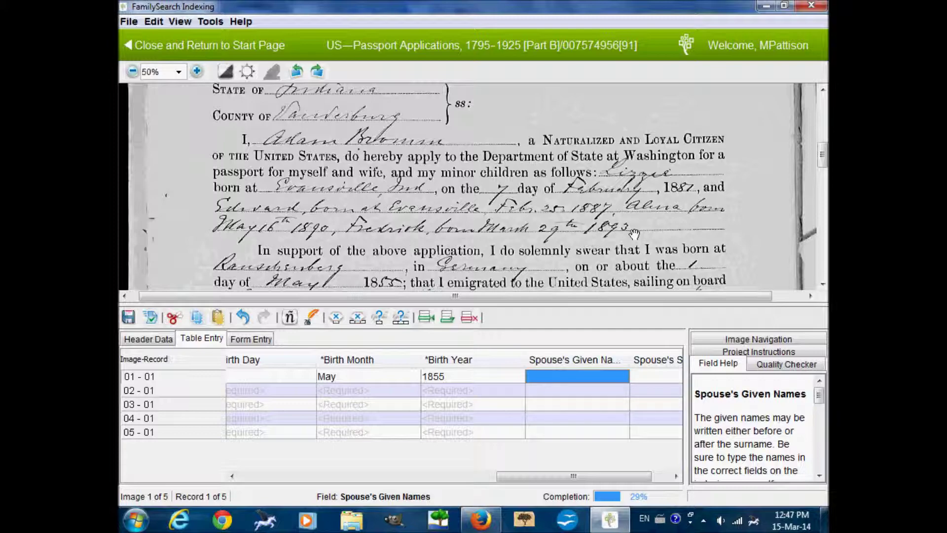
scroll(634, 233, "up", 2)
scroll(636, 234, "down", 5)
scroll(637, 233, "down", 5)
scroll(638, 252, "down", 6)
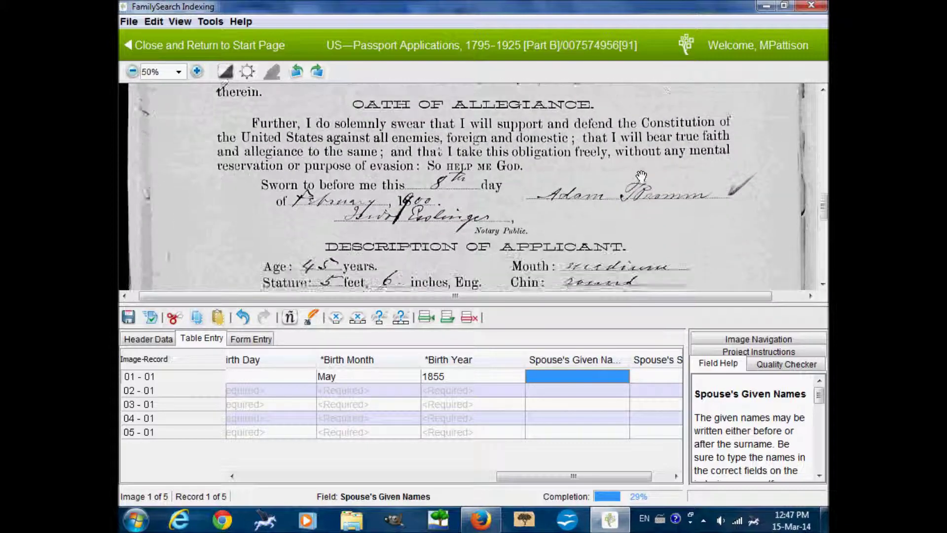
scroll(640, 176, "down", 3)
scroll(680, 186, "down", 3)
scroll(680, 186, "down", 6)
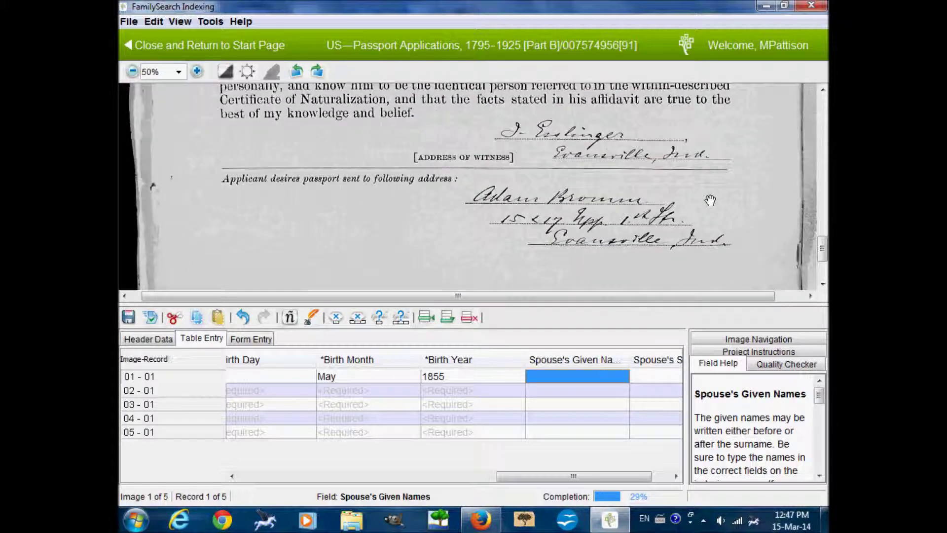
left_click_drag(710, 200, 710, 219)
Leave the first record's spouse name fields blank and move to the second image, adding 0 records to the first image.
key("Tab")
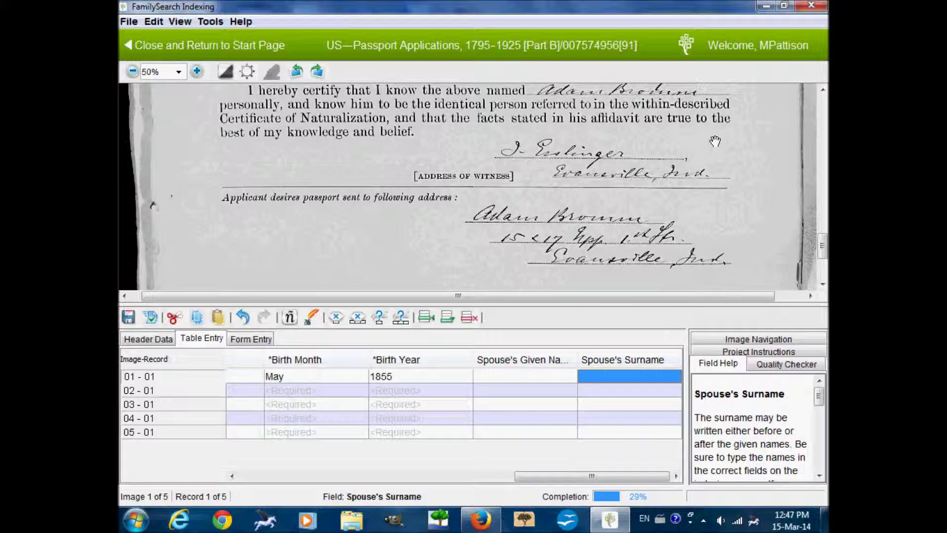
key("ctrl+shift+a")
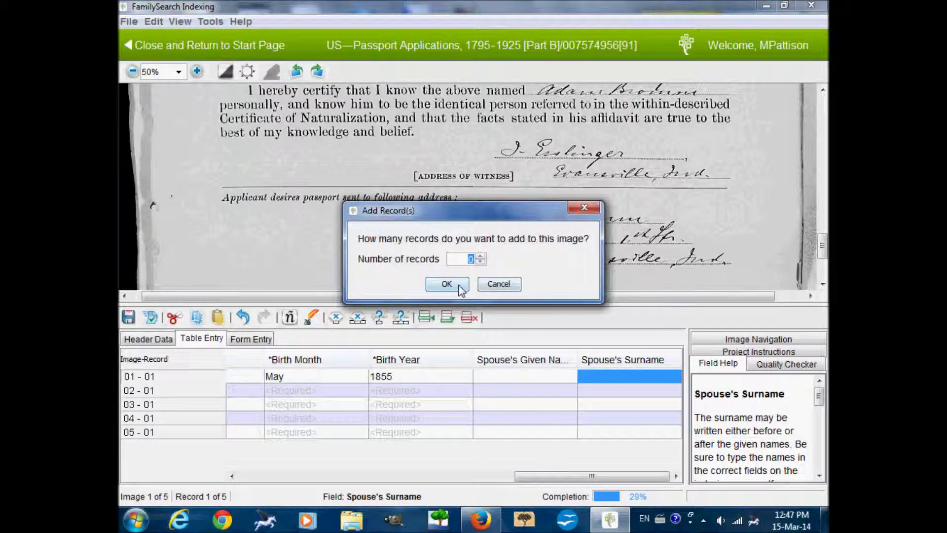
left_click(447, 284)
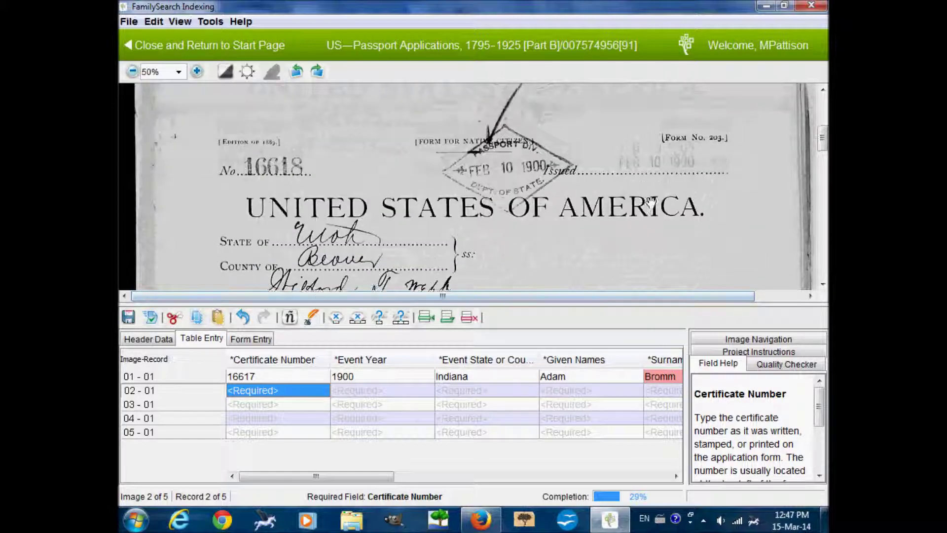
Enter the stamped certificate number, event year 1900 and event state Utah for the second record.
type("16618")
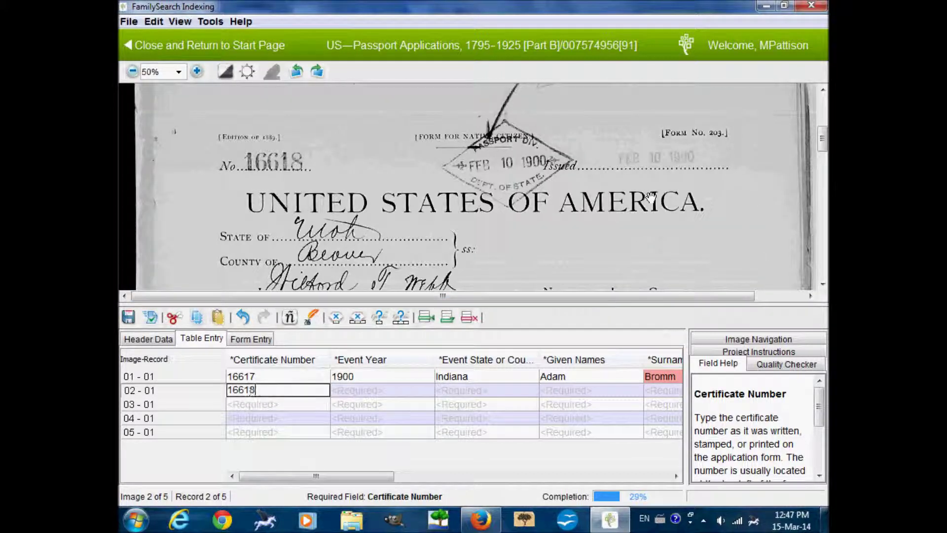
key("Tab")
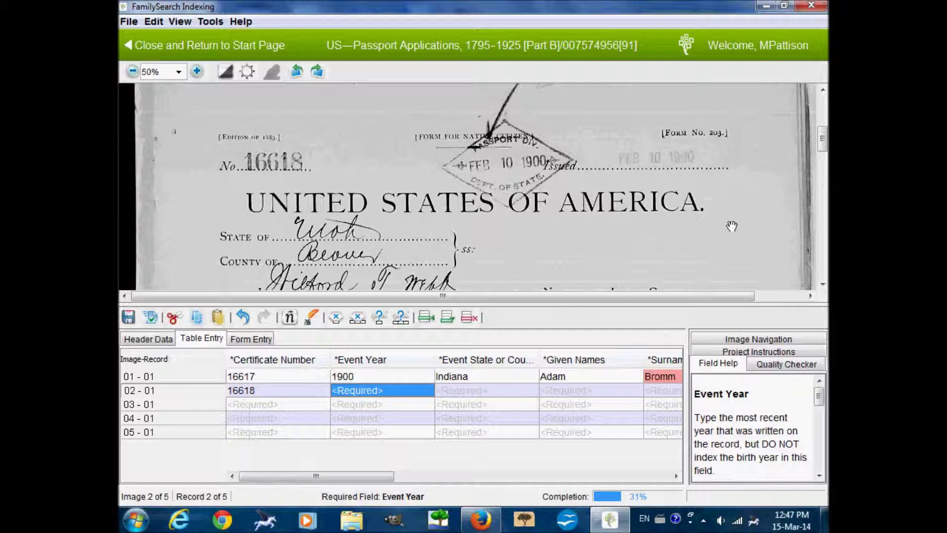
type("1900")
key("Tab")
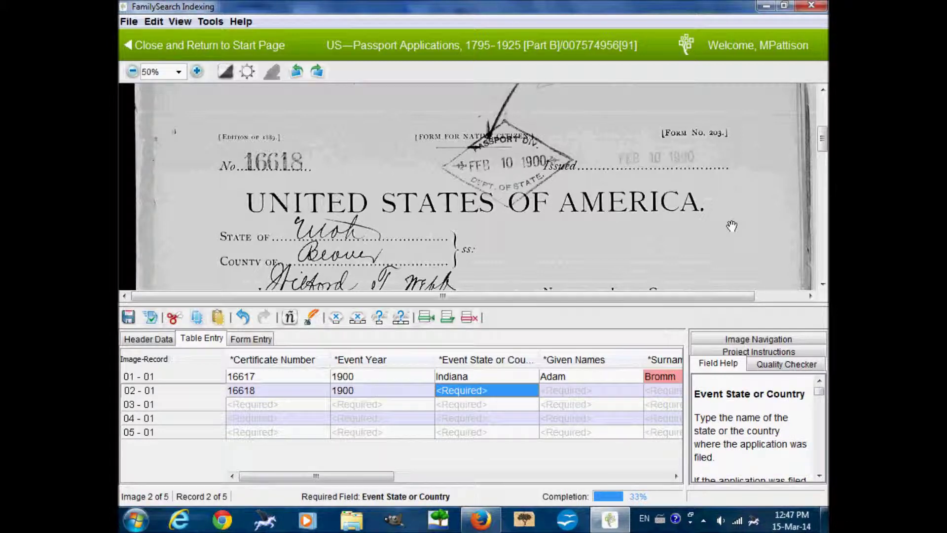
type("Utah")
key("Tab")
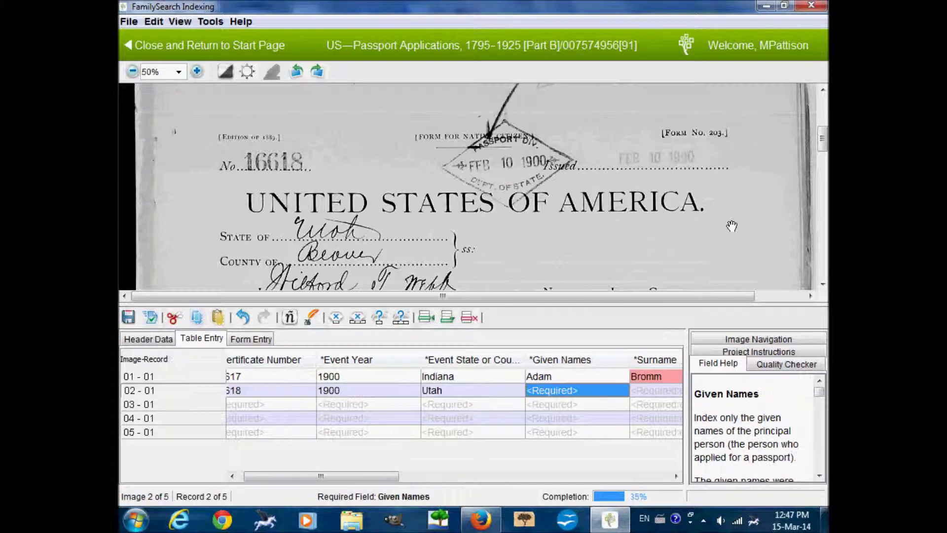
Enter the second applicant's given names with middle initial and surname, checking the spelling against the signature and identification section.
left_click_drag(705, 281, 704, 162)
type("Wilford T")
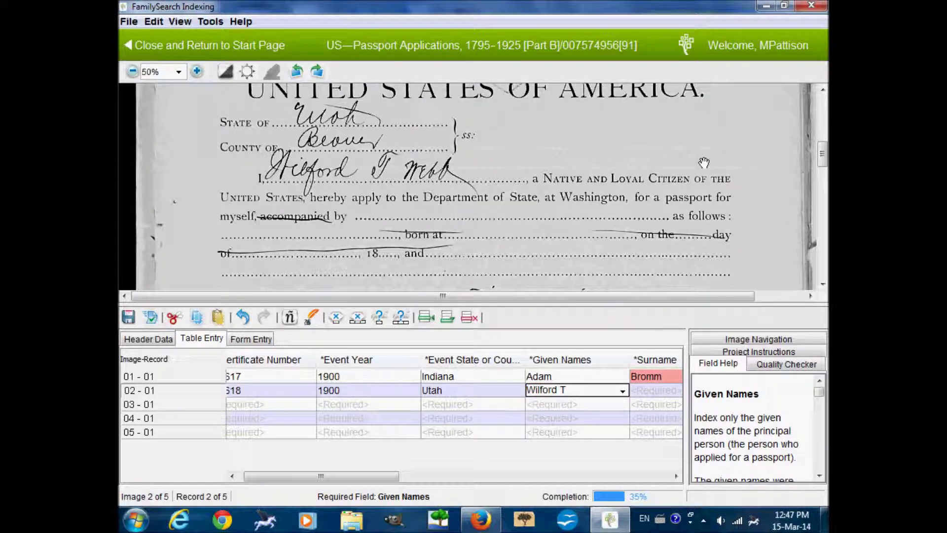
left_click_drag(733, 255, 742, 109)
left_click_drag(767, 259, 752, 123)
left_click_drag(752, 240, 751, 197)
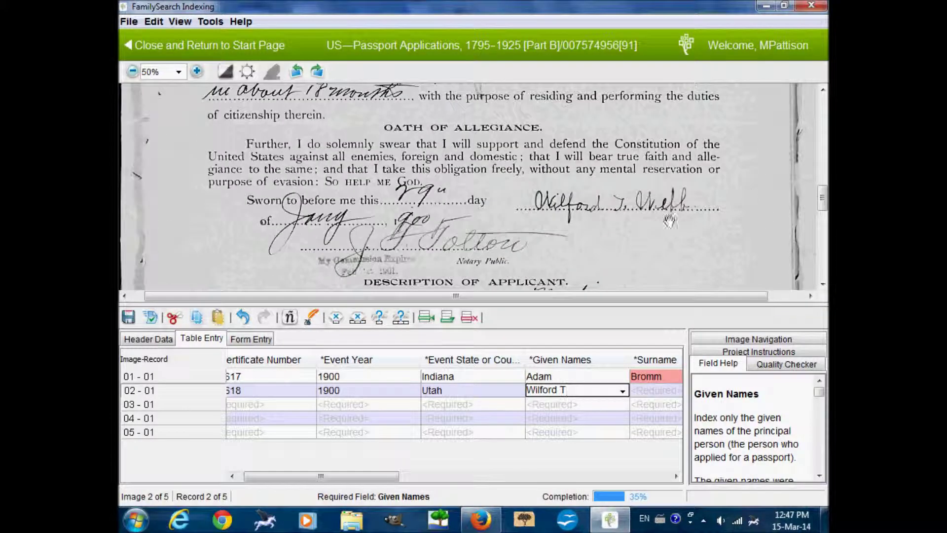
left_click_drag(723, 250, 730, 148)
left_click_drag(733, 234, 718, 173)
key("Tab")
type("Webb")
key("Tab")
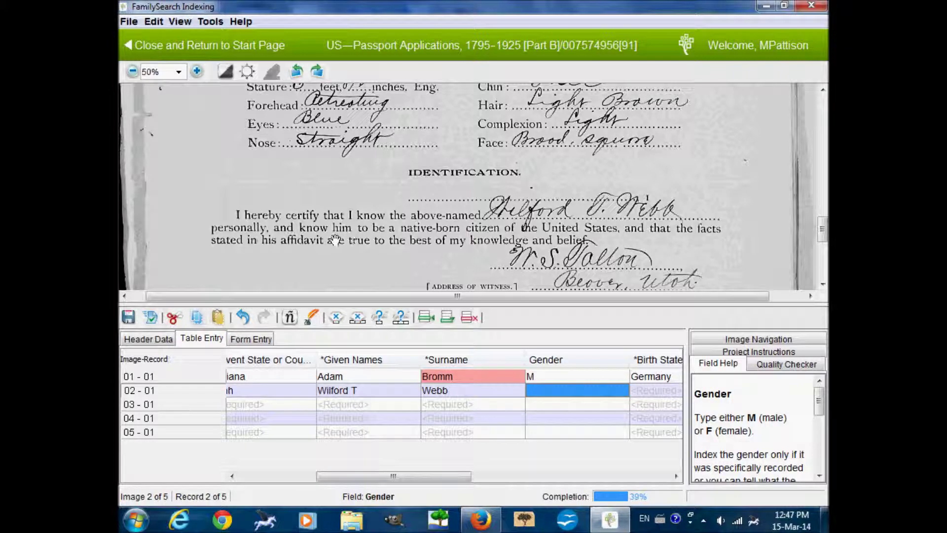
Set the second record's gender to M and its birth state or country to Utah.
type("M")
key("Tab")
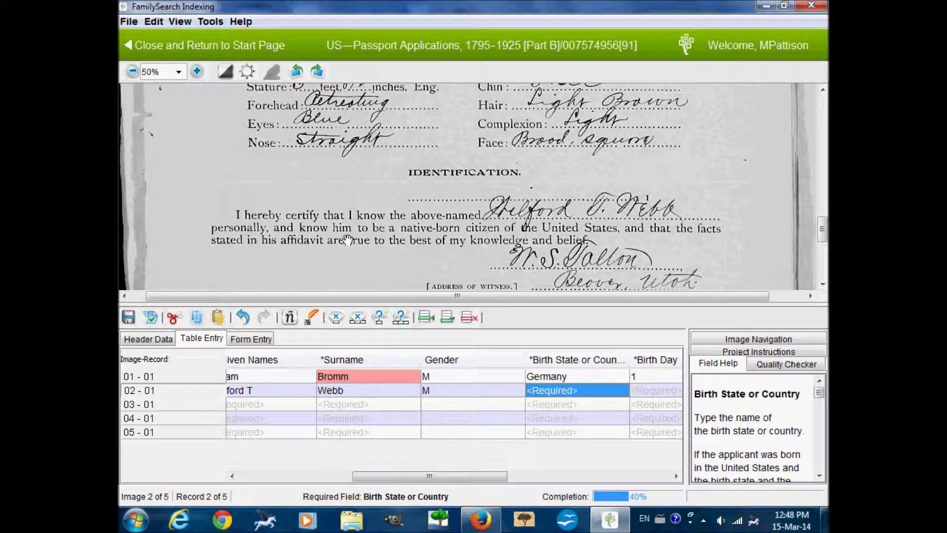
scroll(458, 171, "up", 10)
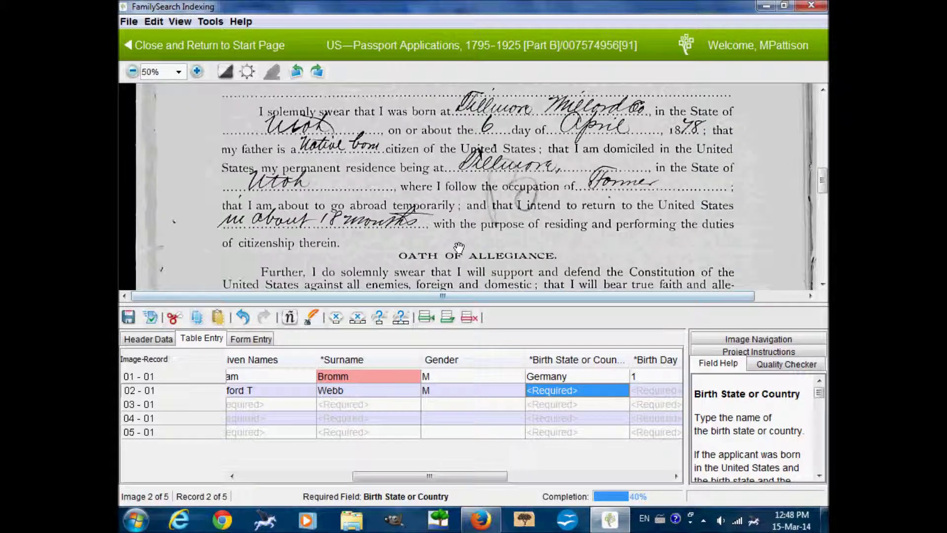
scroll(461, 212, "up", 1)
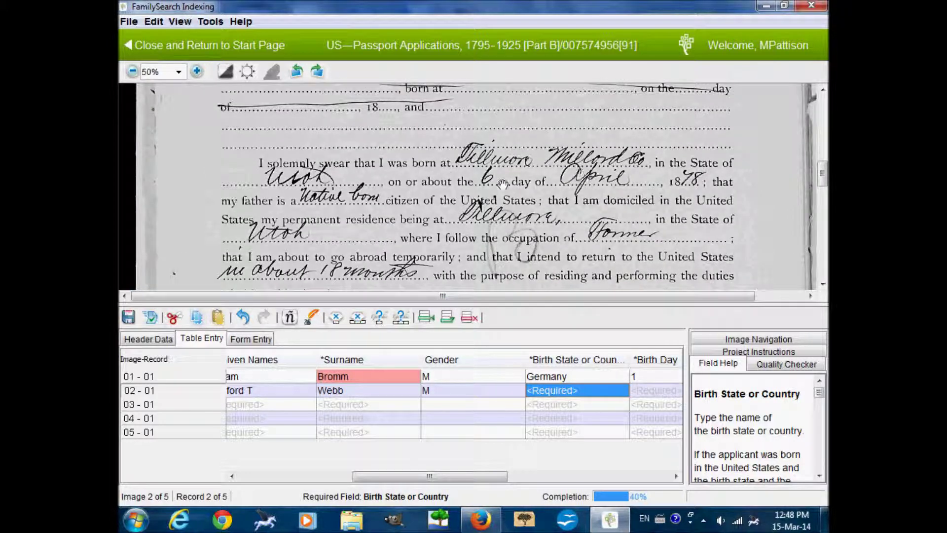
type("Utah")
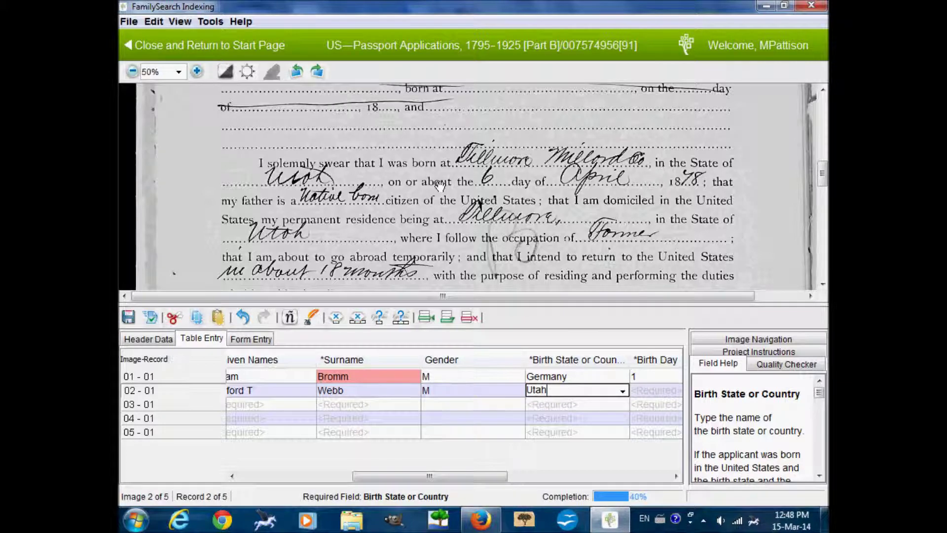
key("Tab")
Enter the second applicant's birth day, three-letter birth month and birth year from the sworn statement on the form.
type("6")
key("Tab")
type("Apr")
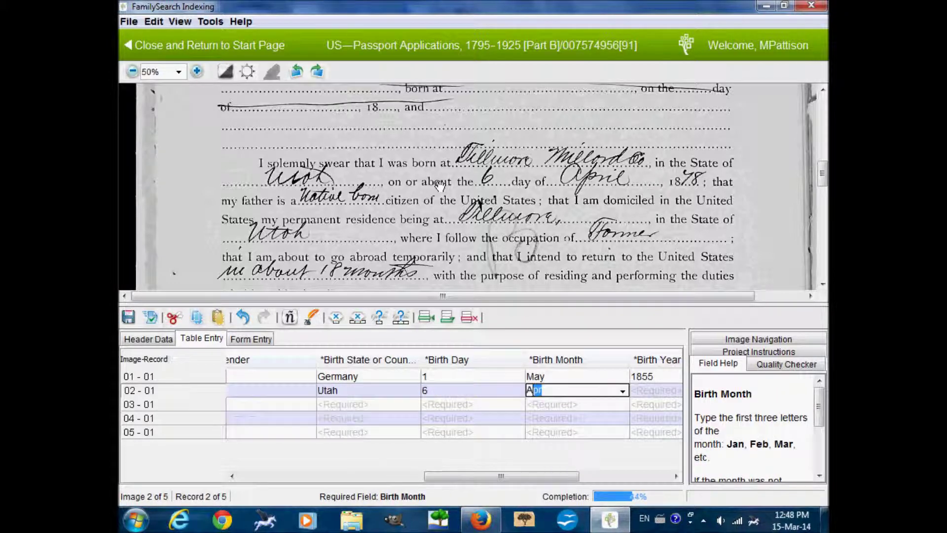
key("Tab")
type("1878")
key("Tab")
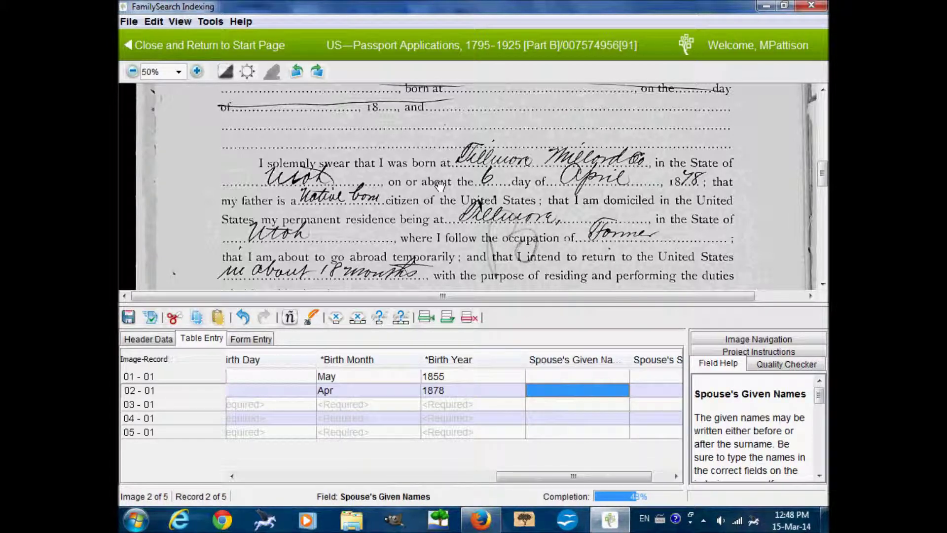
Leave the second record's spouse name fields blank and move to the third image, adding 0 records to the second image.
scroll(710, 207, "up", 3)
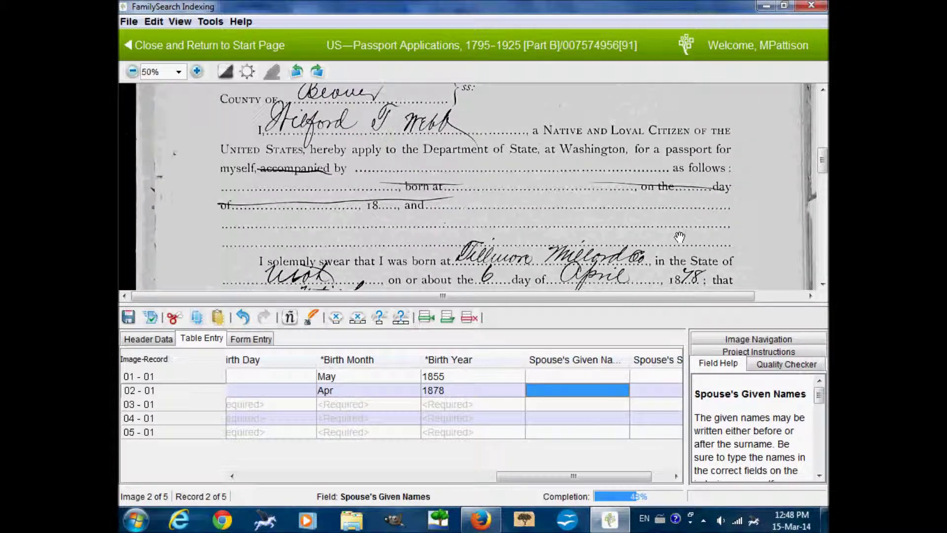
key("Tab")
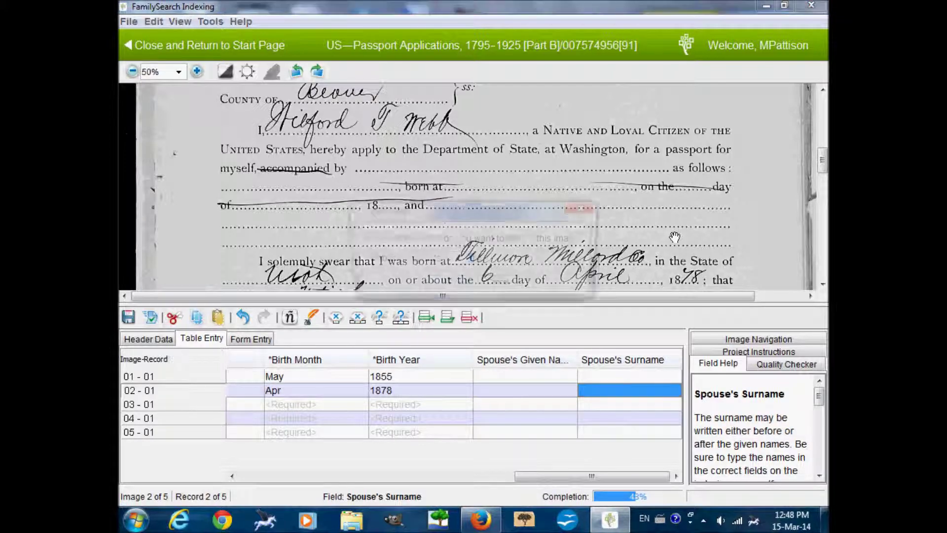
key("Tab")
left_click(446, 282)
Enter the stamped certificate number, event year 1900 and event state Utah for the third record.
scroll(604, 164, "up", 5)
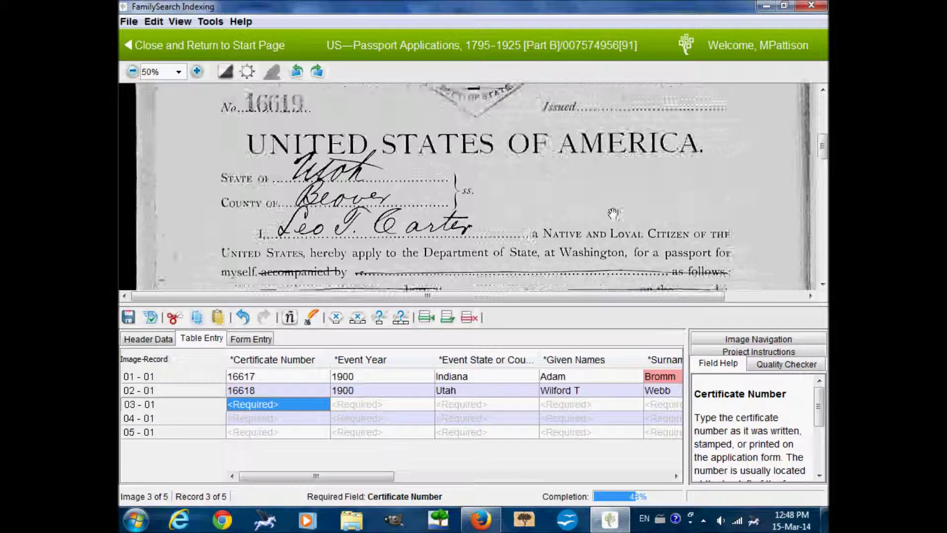
type("16619")
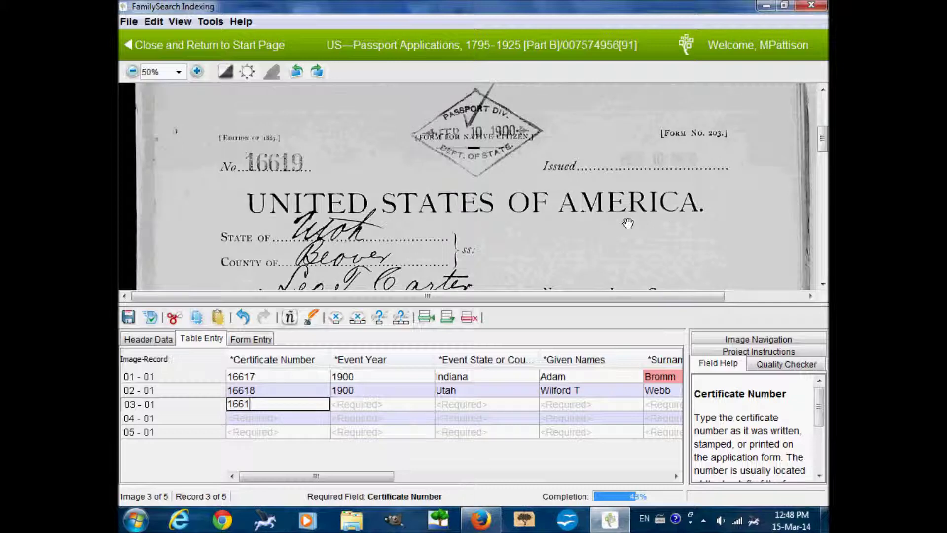
key("Tab")
type("419")
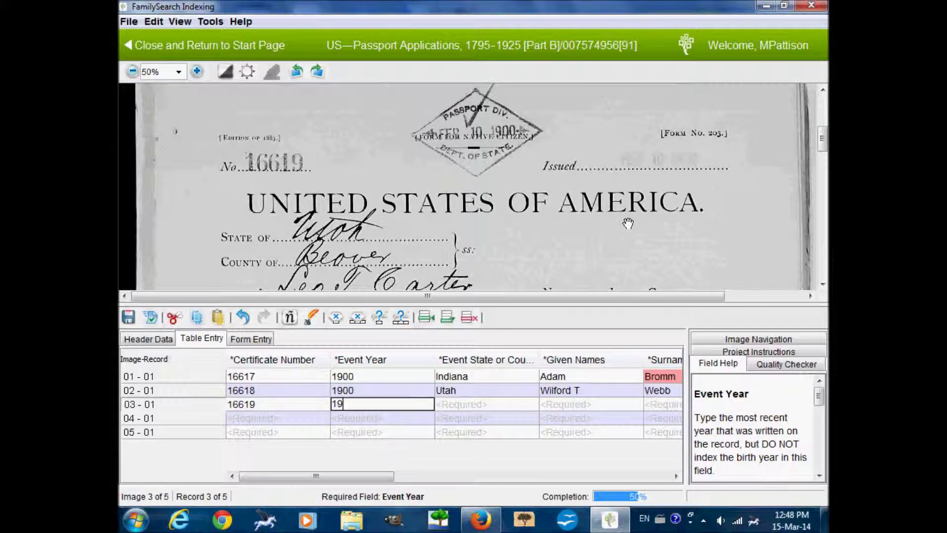
type("00")
key("Tab")
type("U")
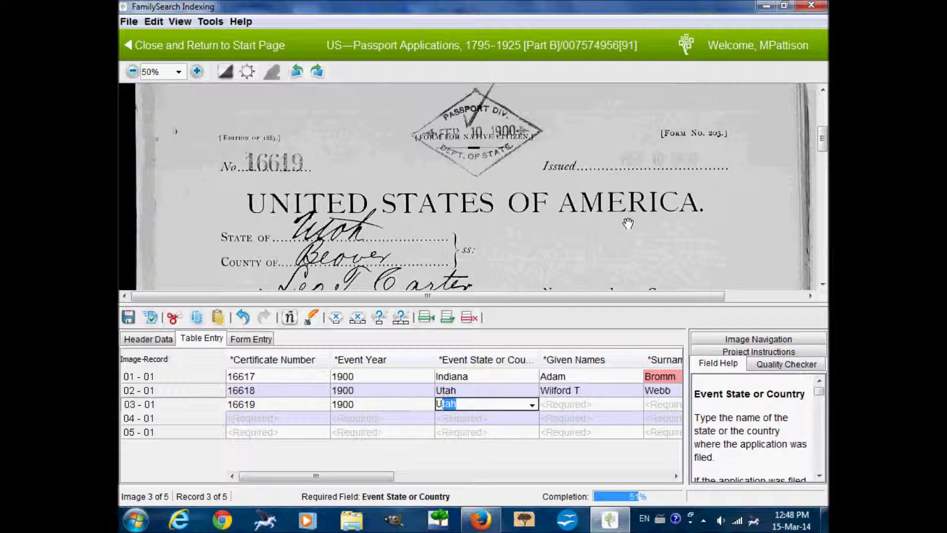
key("Tab")
Enter the third applicant's given names with middle initial and surname, checking the spelling against the identification section.
type("Leo")
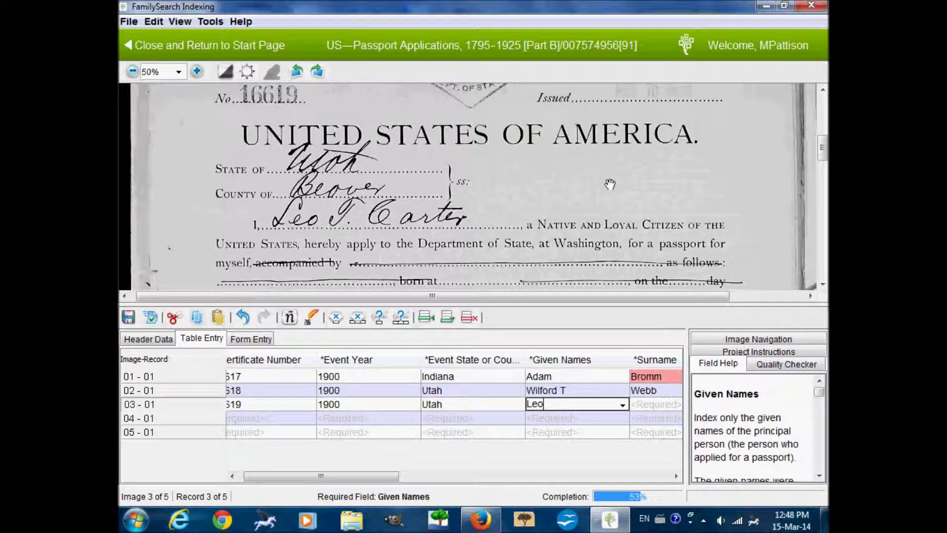
left_click_drag(821, 161, 821, 242)
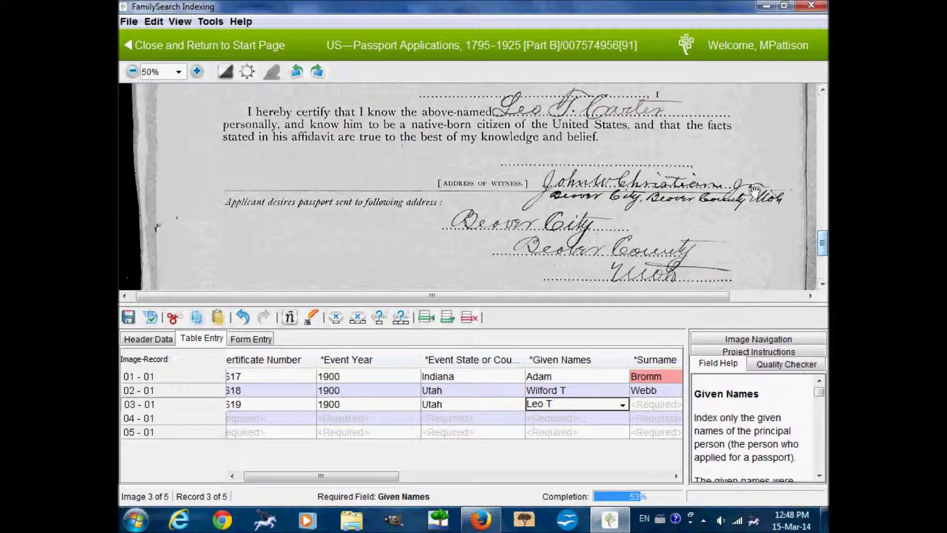
key("Tab")
type("Ca")
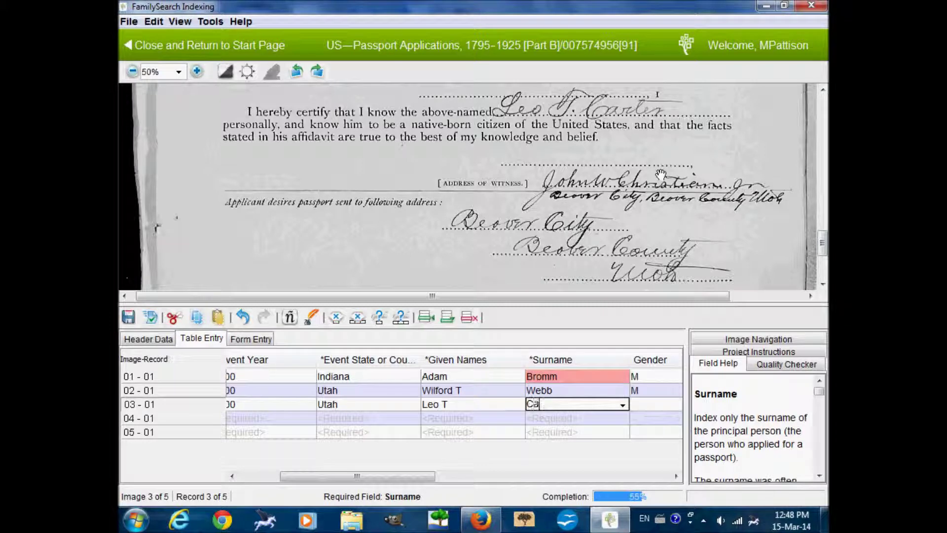
key("Tab")
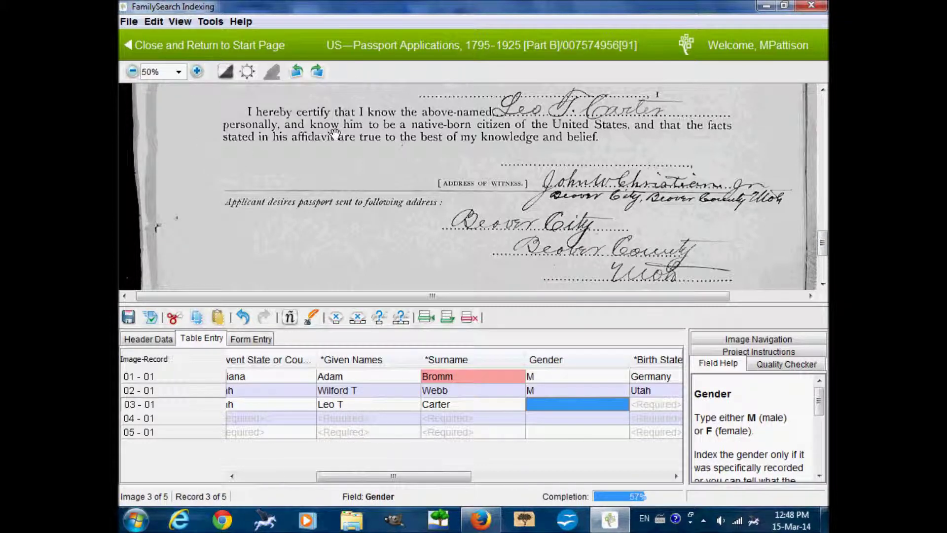
Set the third record's gender to M and its birth state or country to Utah.
type("M")
key("Tab")
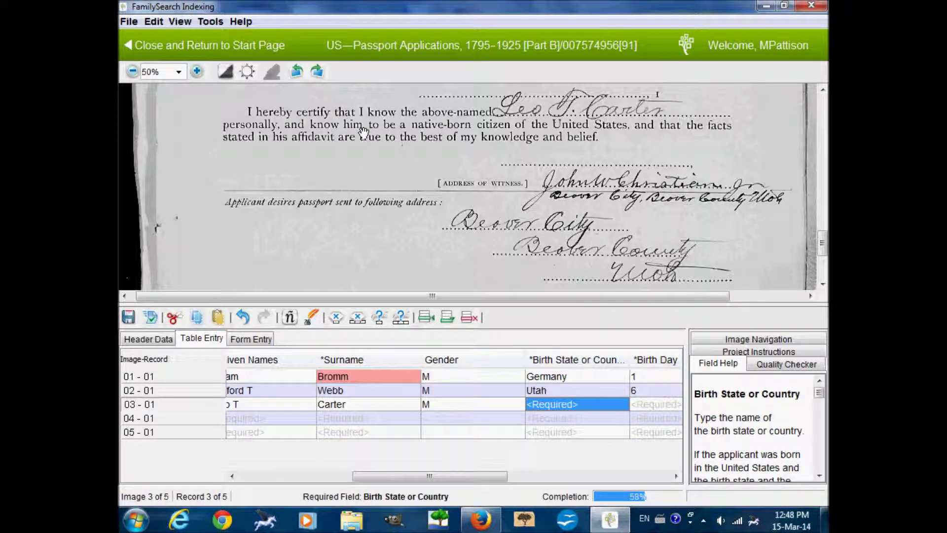
scroll(406, 119, "up", 5)
scroll(428, 229, "up", 7)
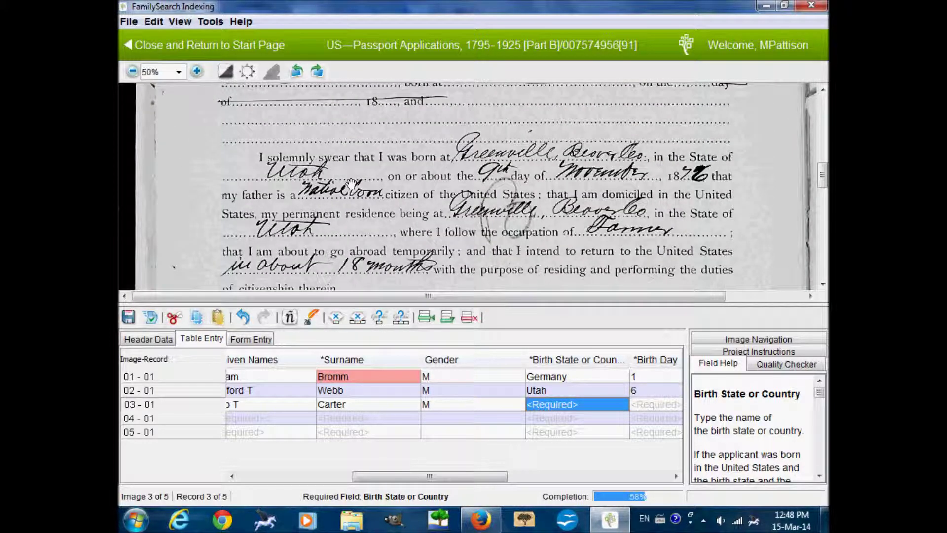
type("Utah")
key("Tab")
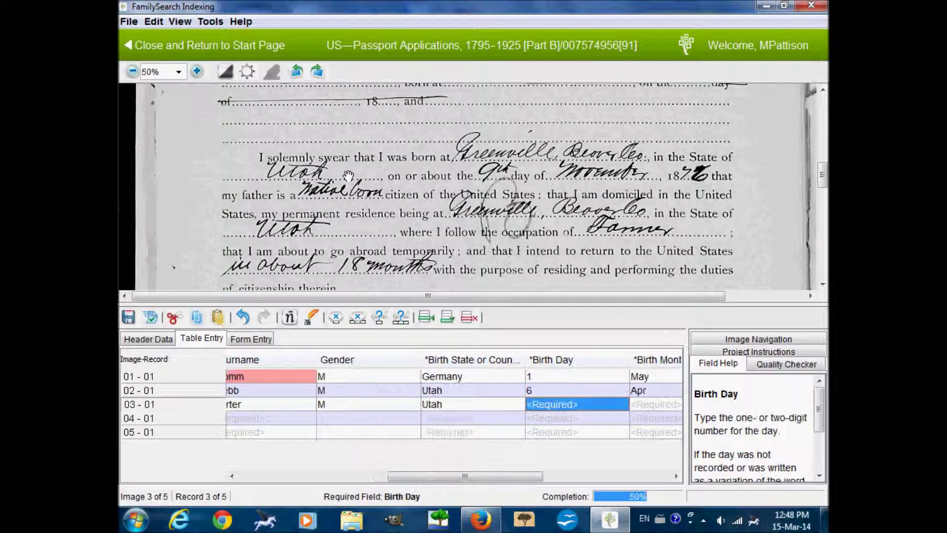
Enter the third applicant's birth day, three-letter birth month and birth year as written on the form.
type("9")
key("Tab")
type("Nov")
key("Tab")
type("1876")
key("Tab")
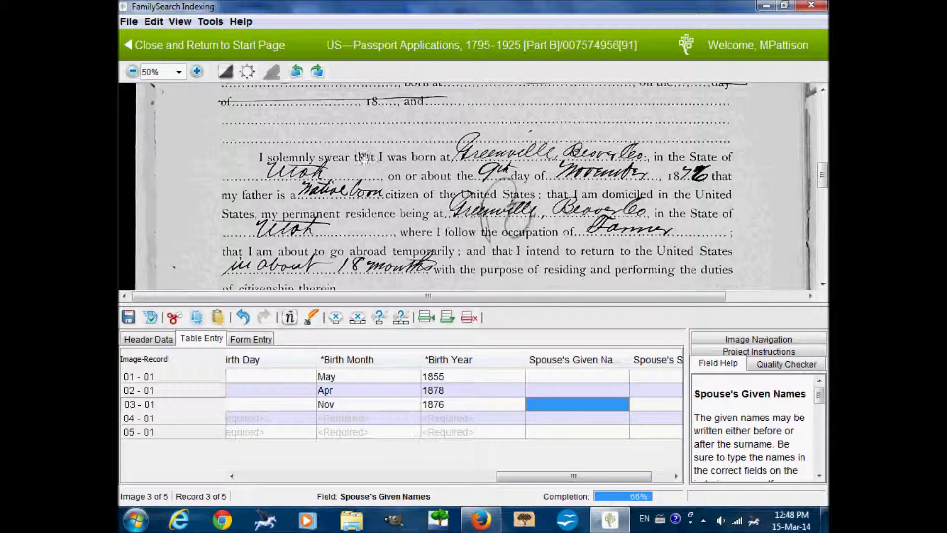
Leave the third record's spouse name fields blank and move to the fourth image, adding 0 records to the third image.
scroll(348, 175, "up", 4)
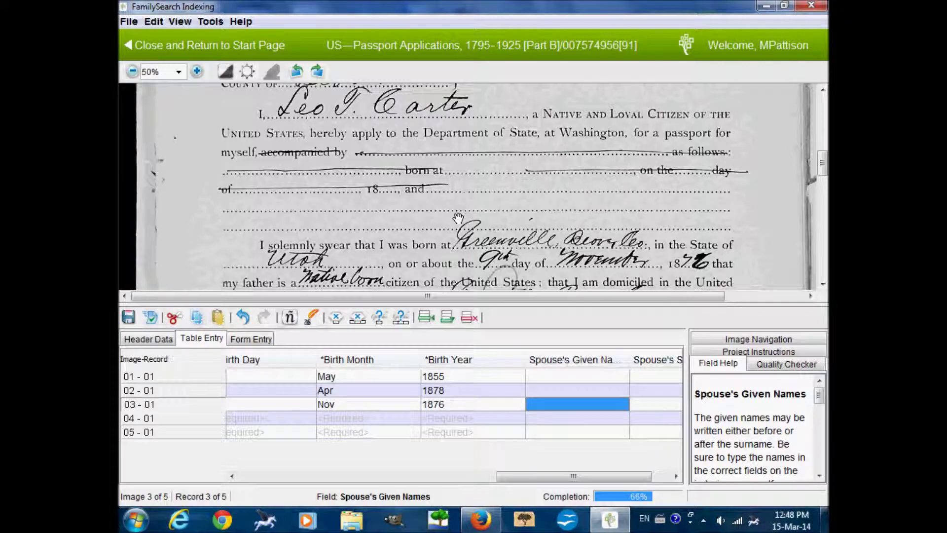
key("Tab")
key("Tab")
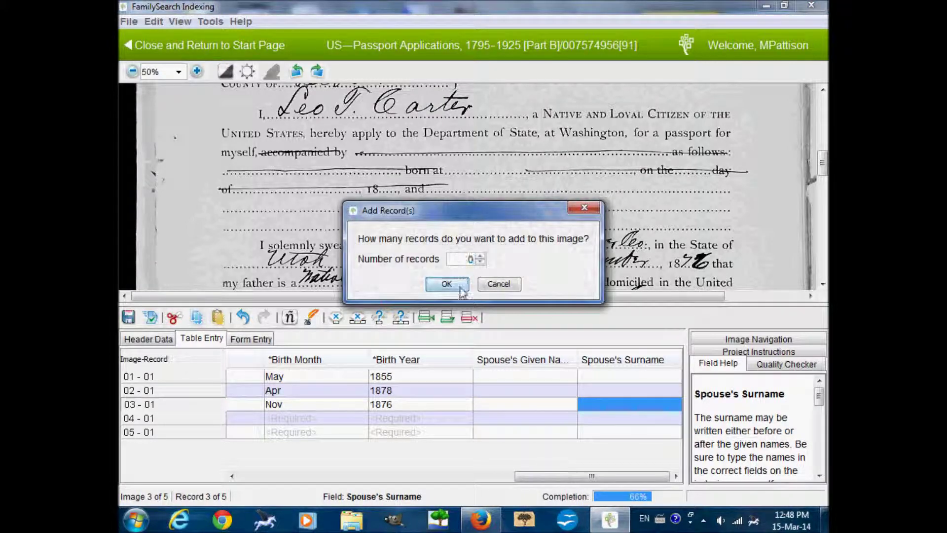
left_click(446, 284)
Enter the stamped certificate number, event year 1900 and event state Iowa for the fourth record.
scroll(526, 224, "up", 8)
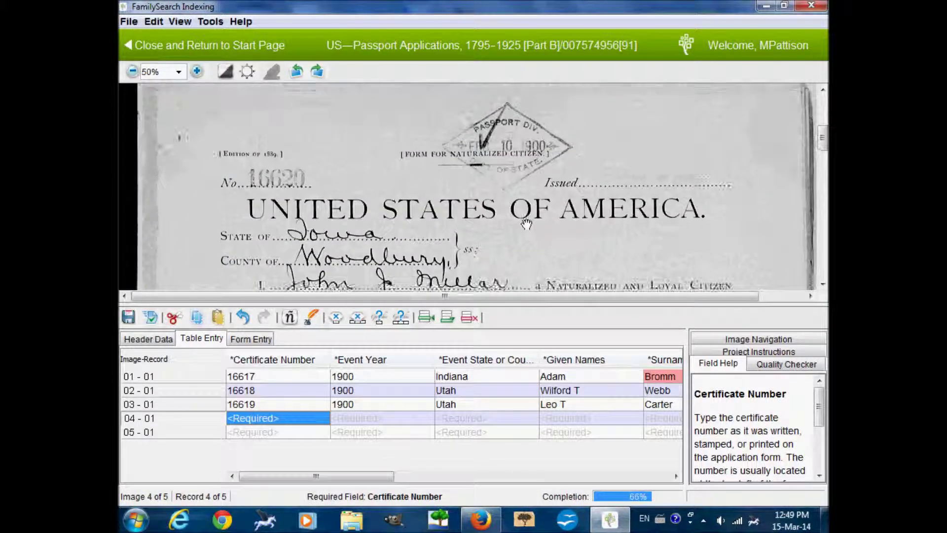
type("16620")
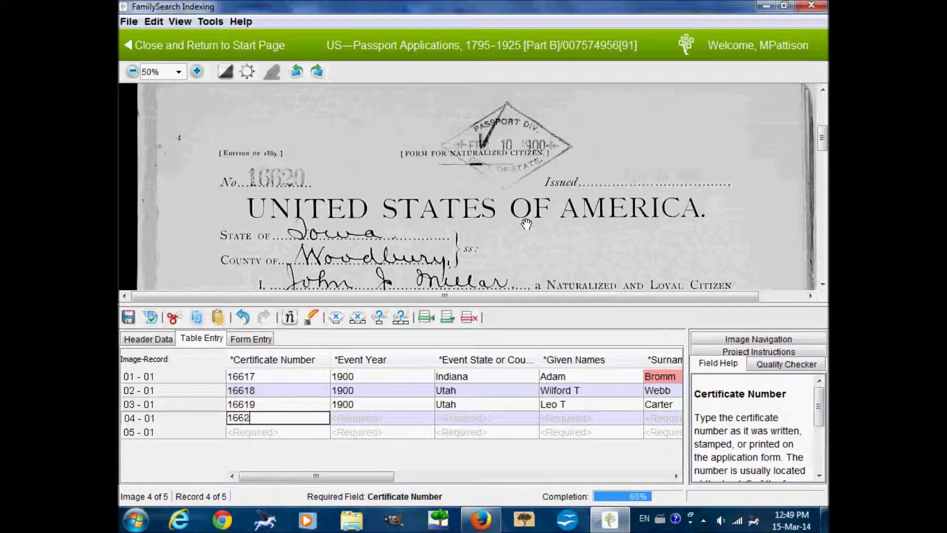
key("Tab")
type("1900")
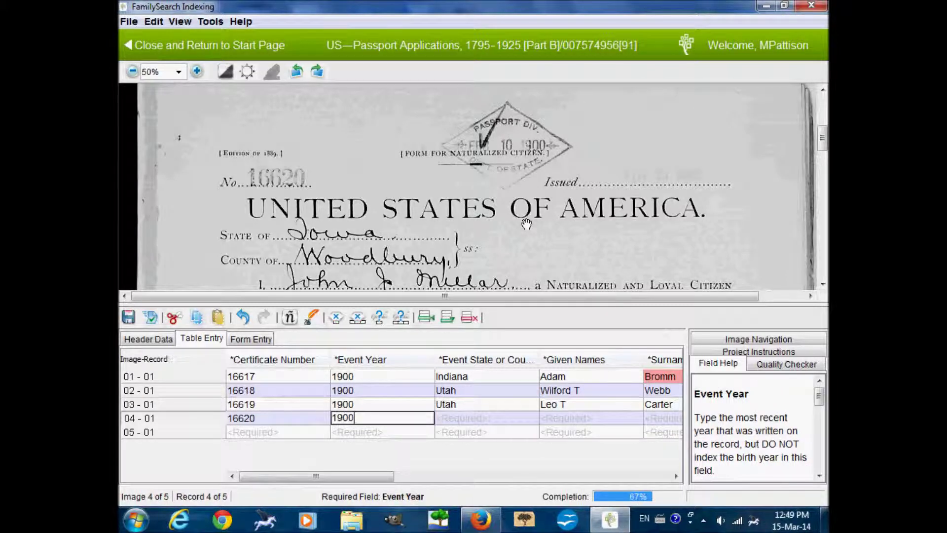
key("Tab")
type("Iowa")
key("Tab")
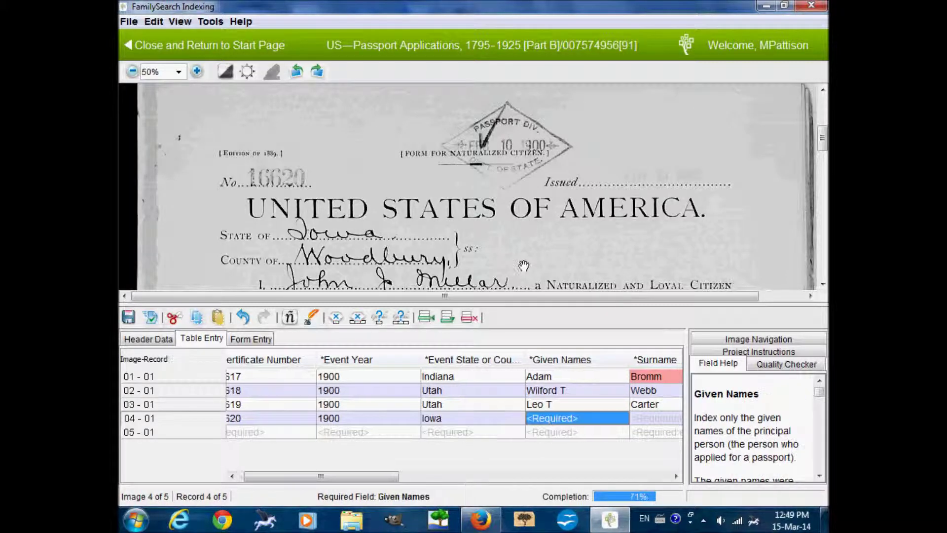
Enter the fourth applicant's given names with middle initial and surname, checking the spelling against the identification and address sections.
left_click_drag(523, 265, 527, 203)
type("John J")
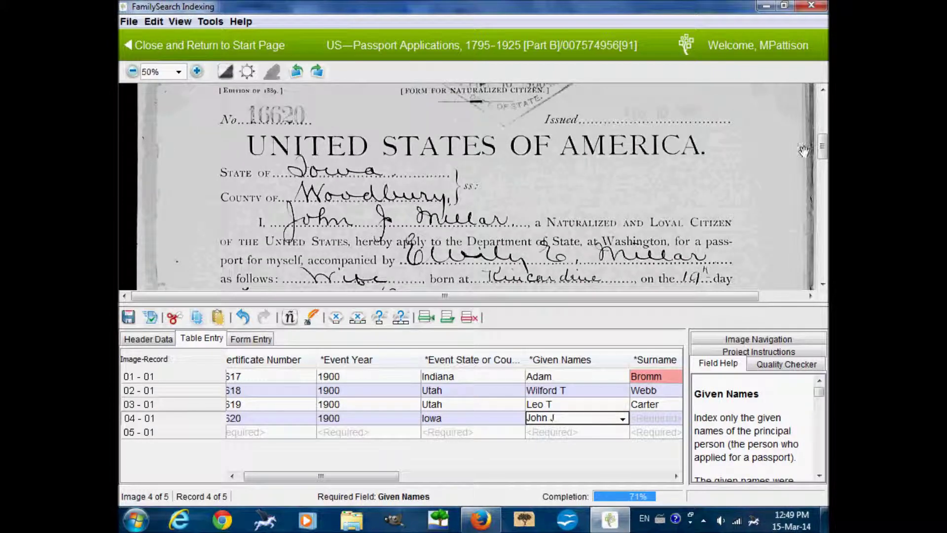
left_click_drag(821, 148, 822, 170)
left_click_drag(821, 202, 821, 245)
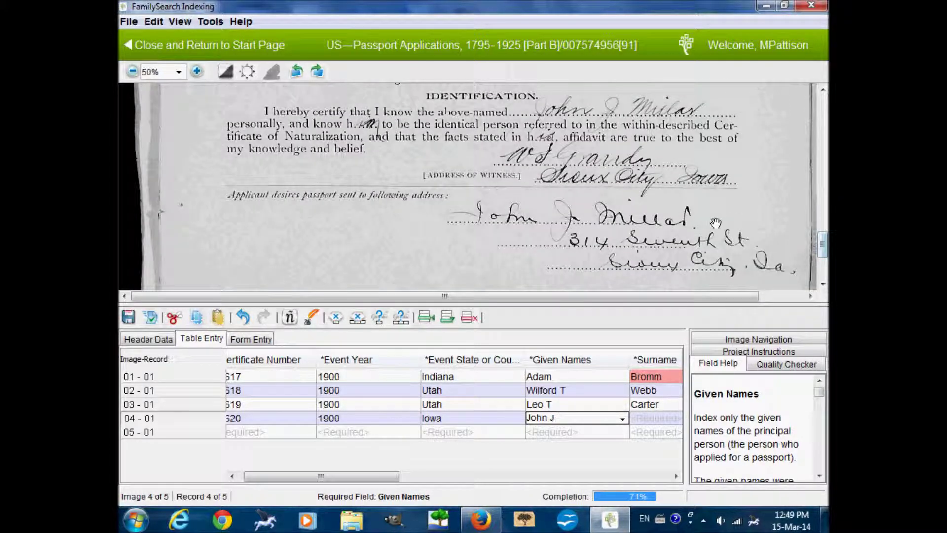
key("Tab")
type("Milla")
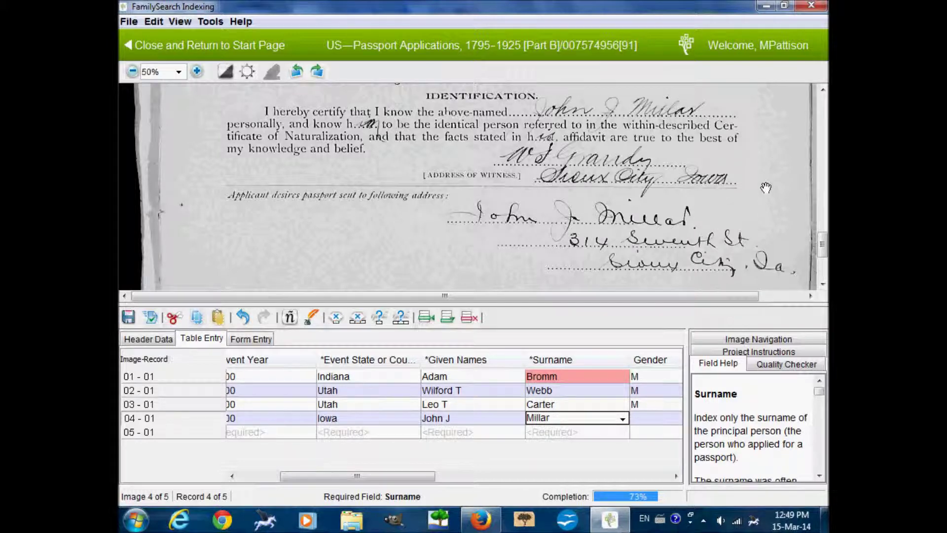
key("Tab")
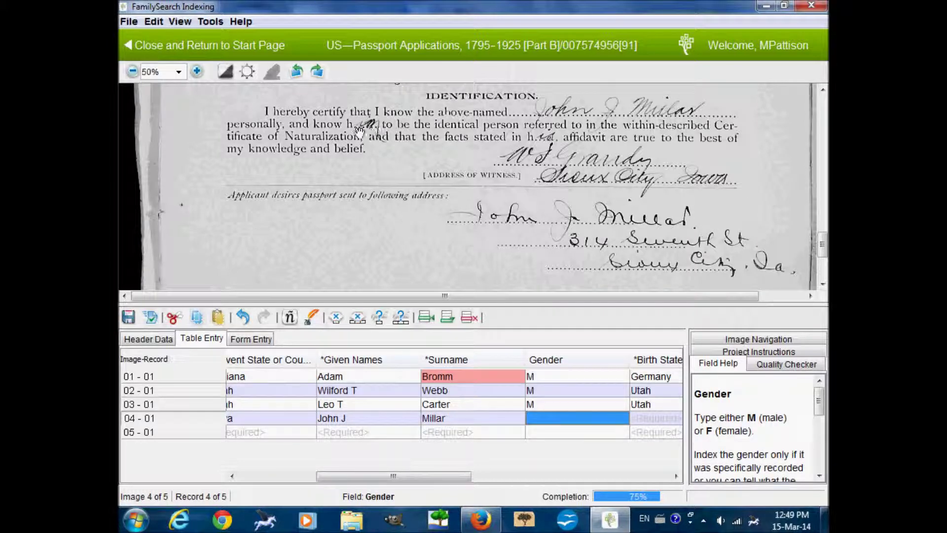
Set the fourth record's gender to M and its birth state or country to Scotland.
type("M")
key("Tab")
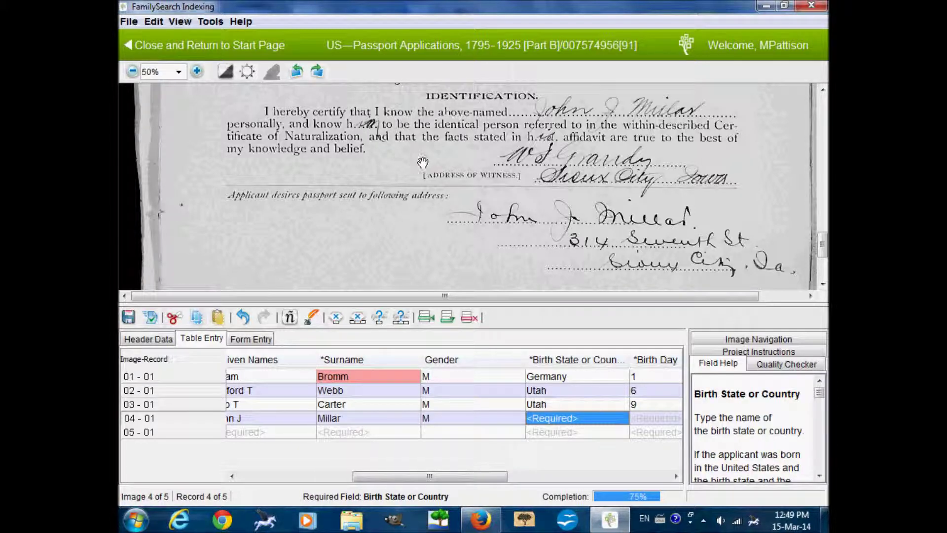
scroll(513, 143, "up", 10)
scroll(410, 184, "up", 5)
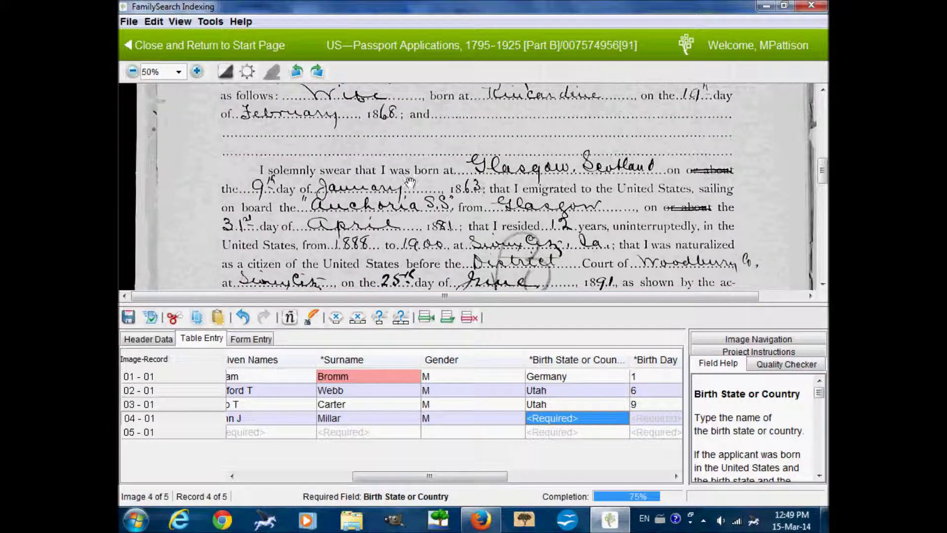
type("Sct")
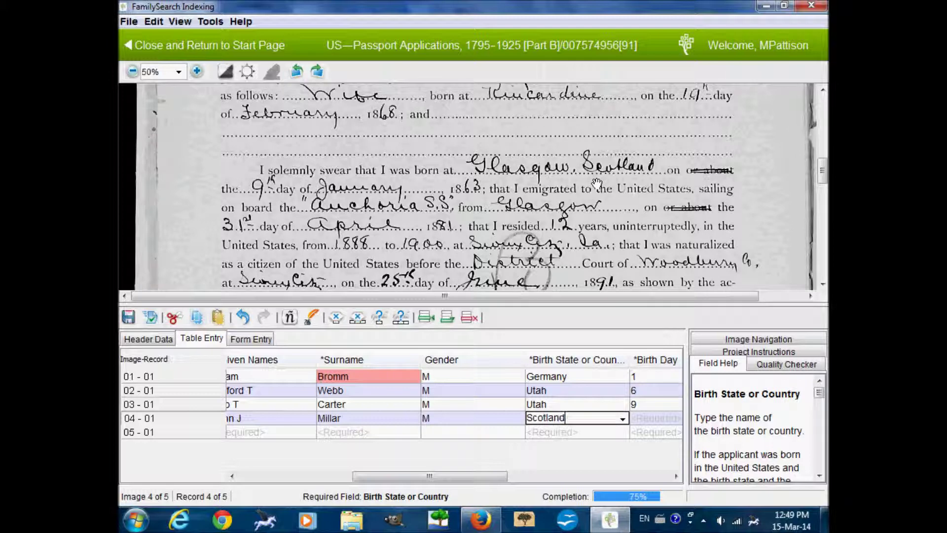
key("Tab")
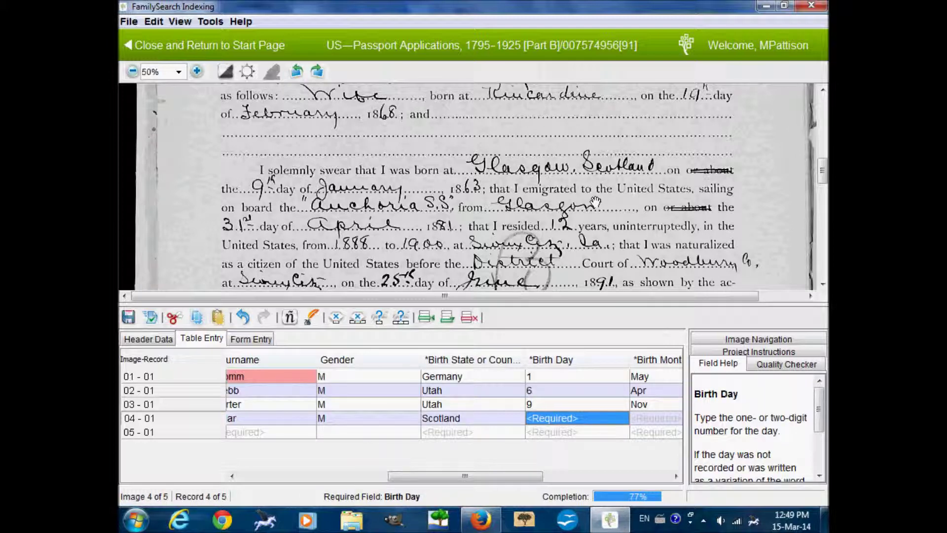
Enter the fourth applicant's birth day, three-letter birth month and birth year from the form.
type("9")
key("Tab")
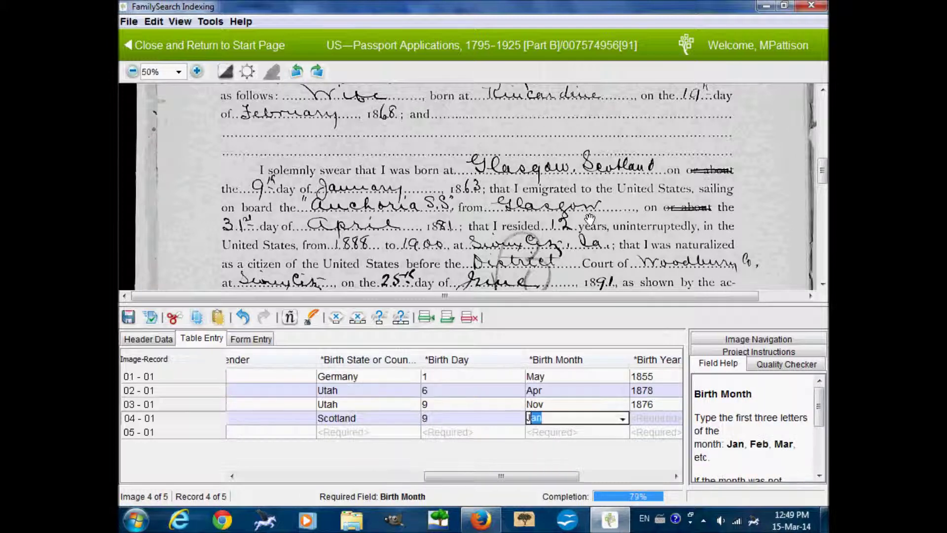
type("Jan")
key("Tab")
type("1863")
key("Tab")
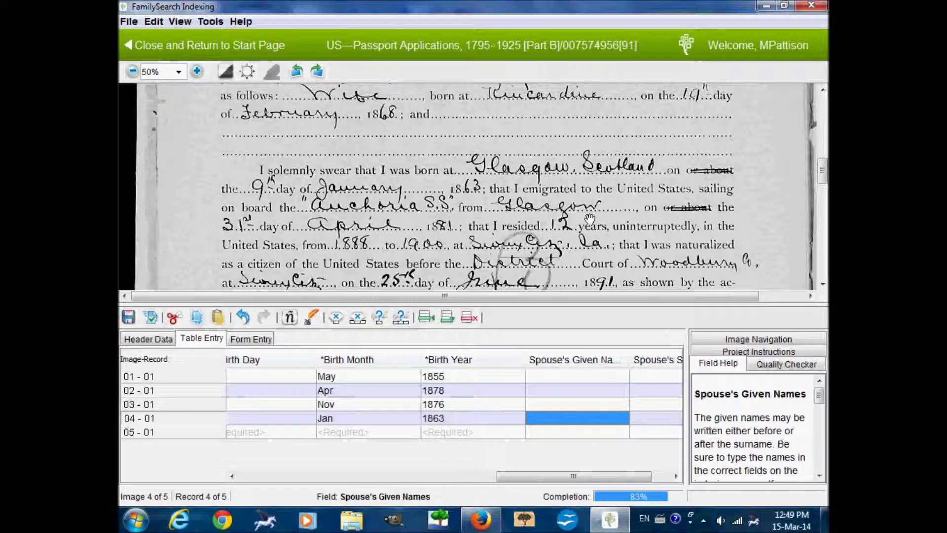
Enter the accompanying wife's given names with middle initial and her surname in the fourth record's spouse fields.
scroll(599, 177, "up", 4)
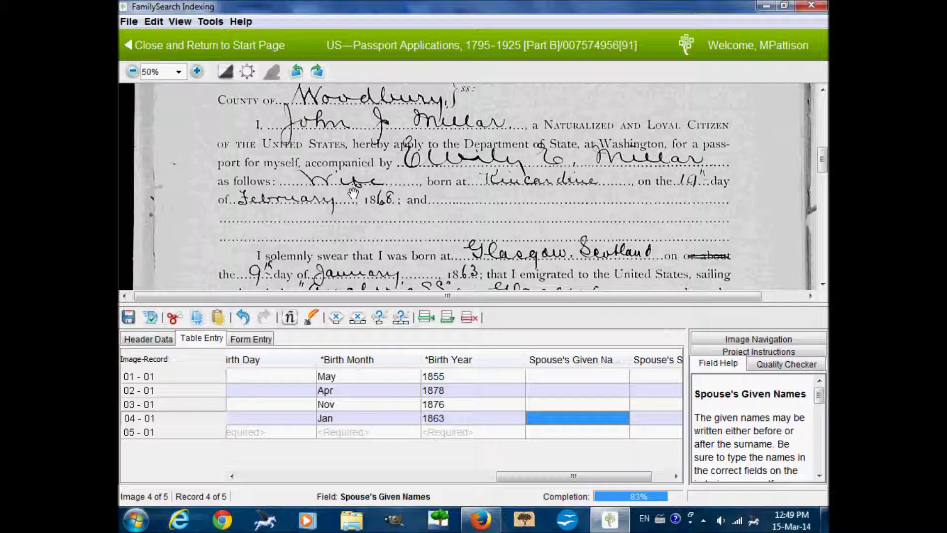
type("Emily")
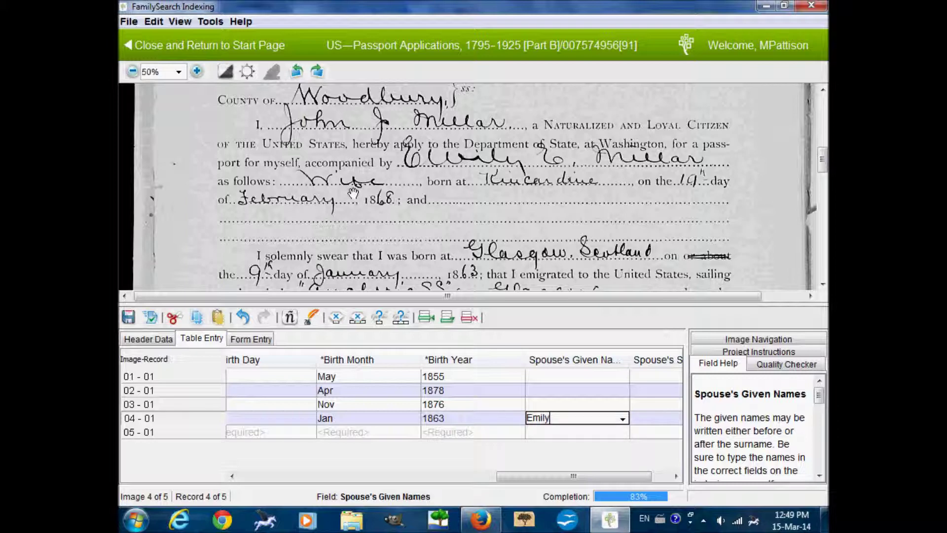
key("Tab")
type("Millar")
key("Tab")
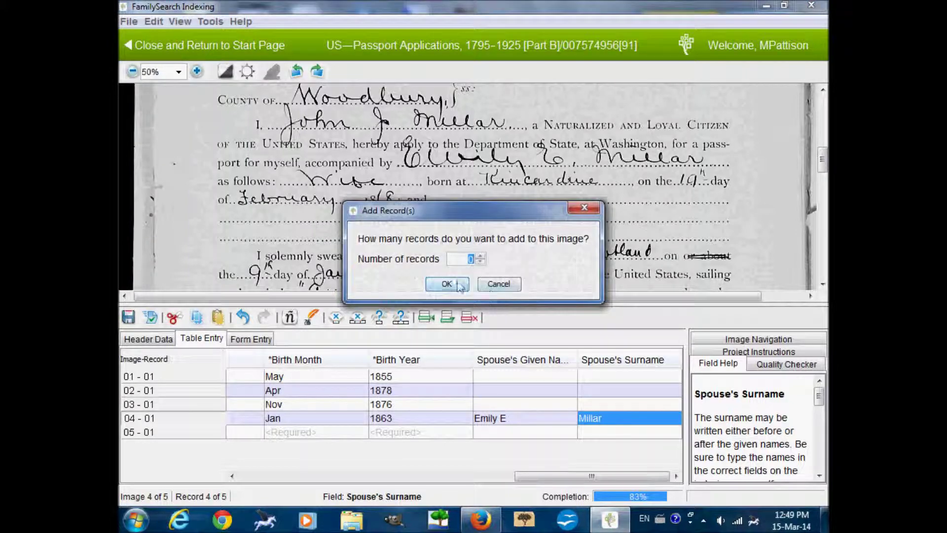
Continue to the fifth image without adding records and enter its certificate number, event year 1900 and event state Ohio.
left_click(446, 284)
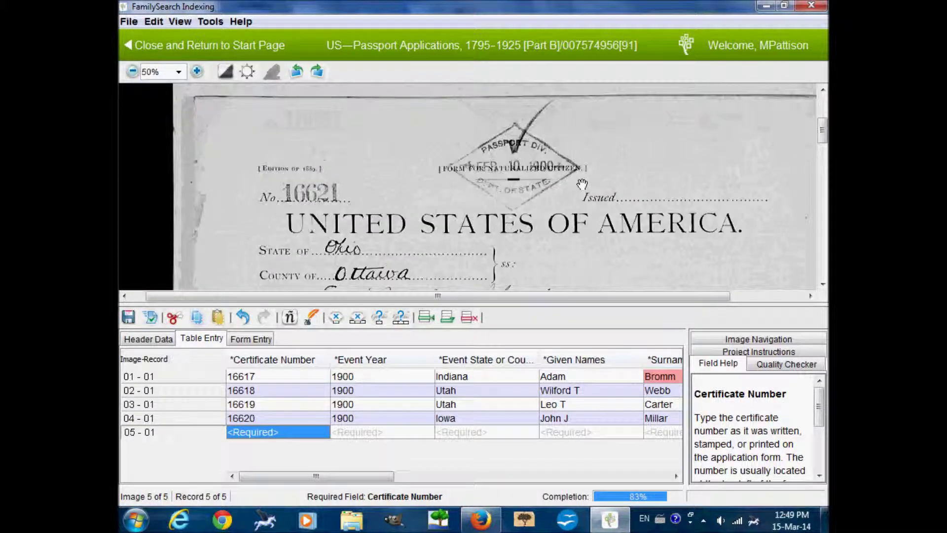
type("16621")
key("Tab")
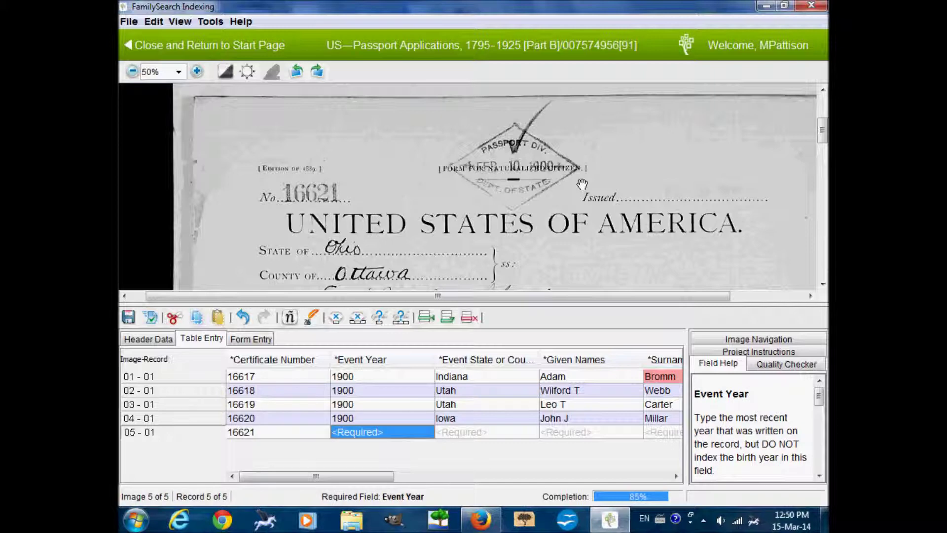
type("1900")
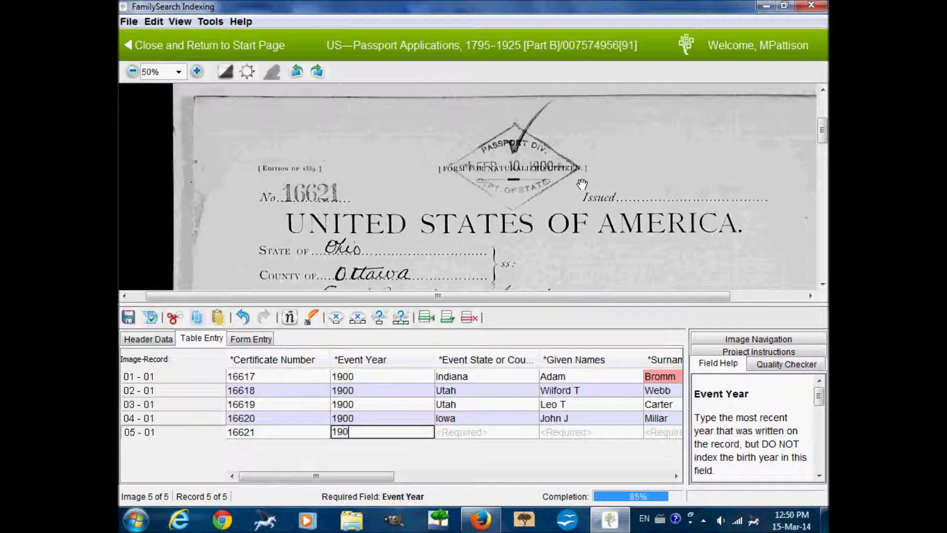
key("Tab")
type("Ohio")
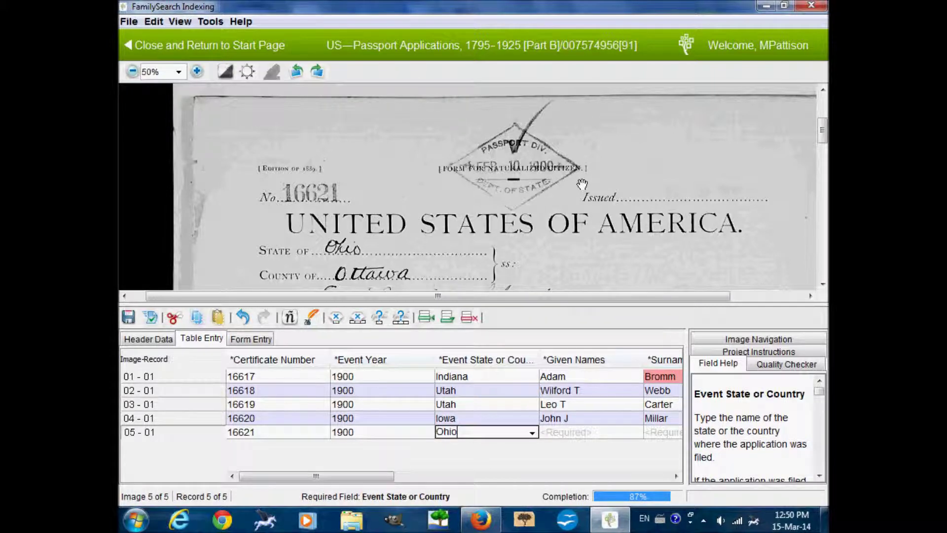
key("Tab")
Enter the fifth applicant's given names and surname, checking the spelling against the signature and identification section.
left_click_drag(569, 240, 565, 133)
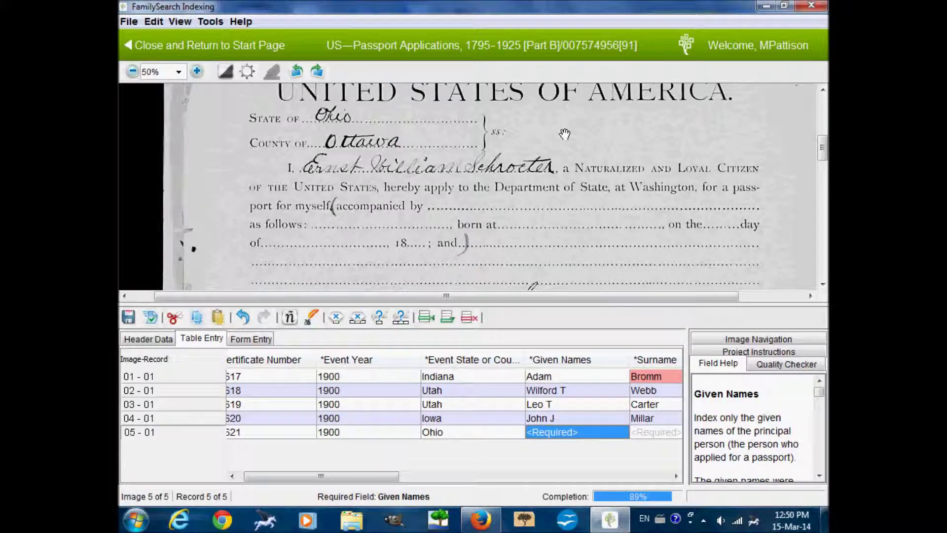
type("Ernst William")
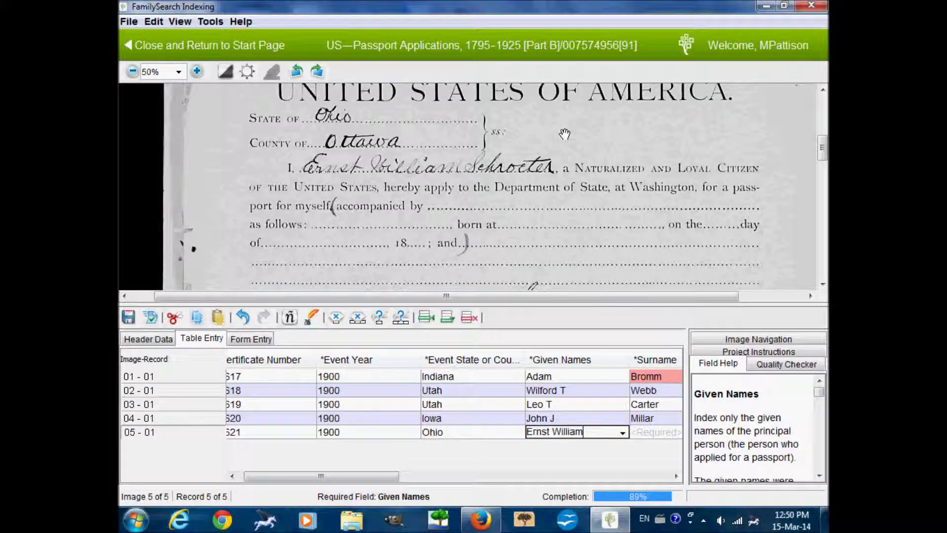
left_click_drag(824, 168, 823, 224)
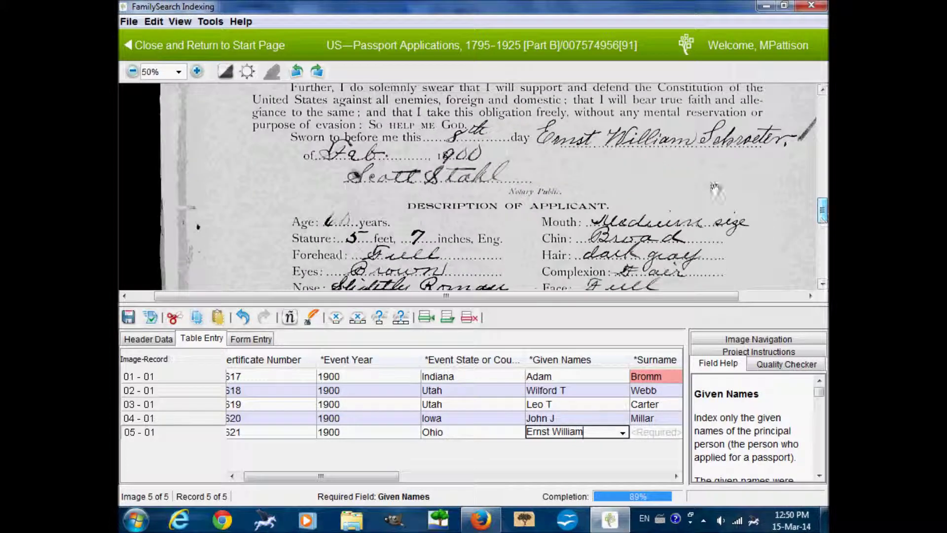
left_click_drag(821, 209, 822, 244)
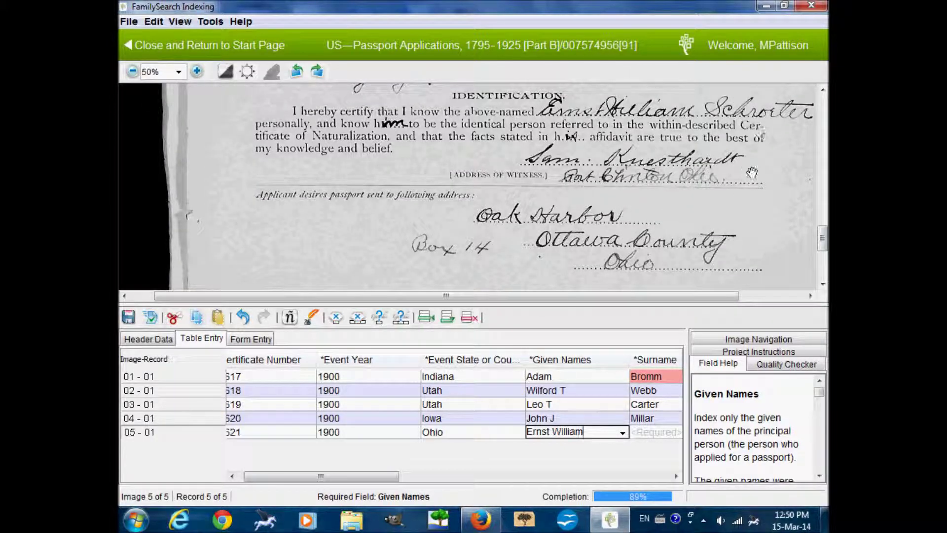
key("Tab")
type("Sch")
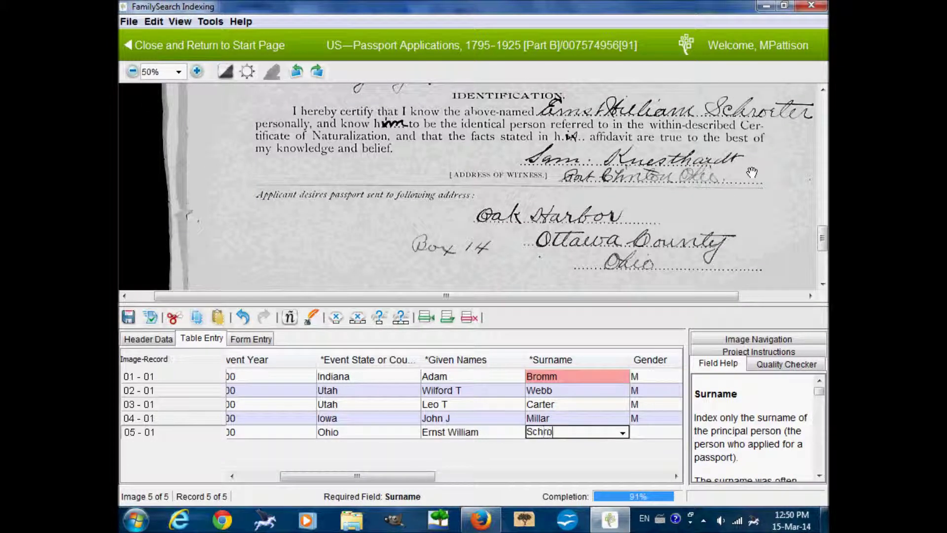
key("Tab")
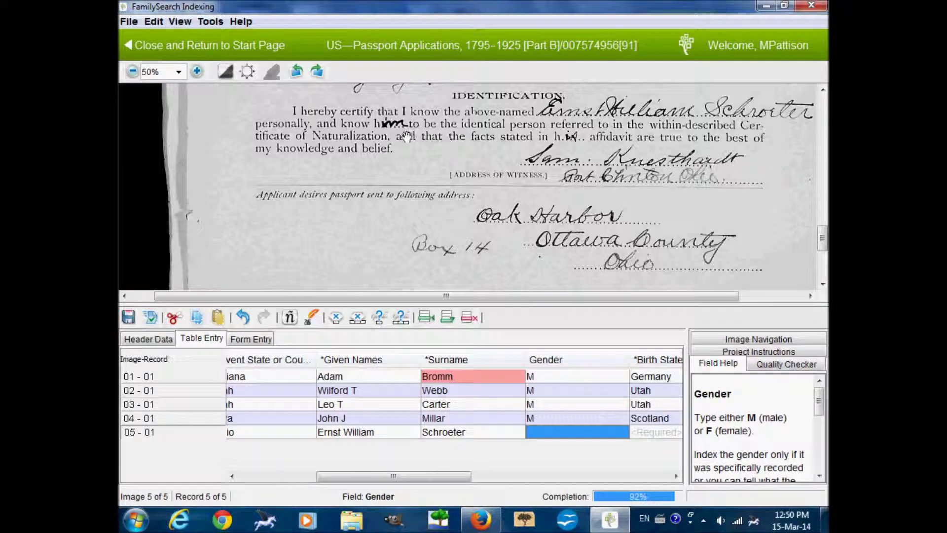
Set the fifth record's gender to M and its birth state or country to Saxony.
type("m")
key("Tab")
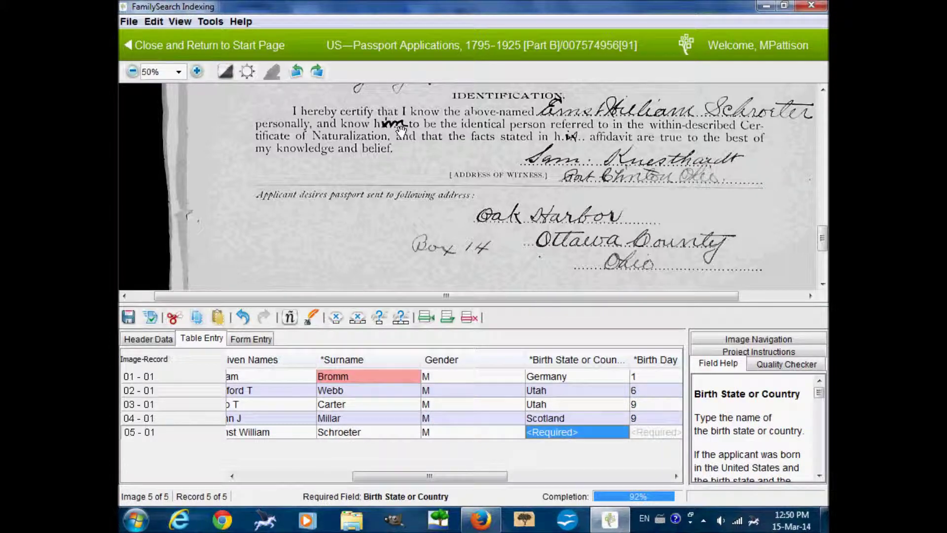
scroll(459, 162, "up", 3)
scroll(465, 163, "up", 10)
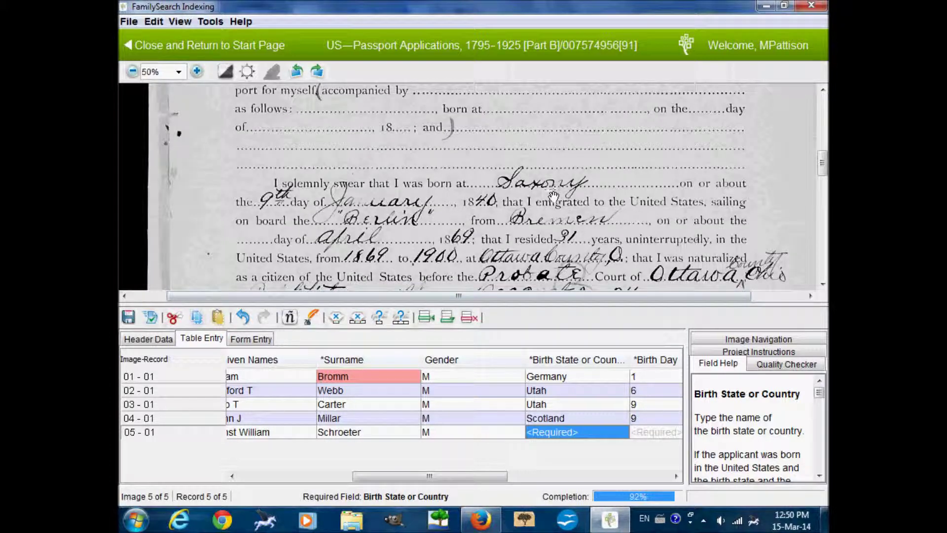
type("Saxony")
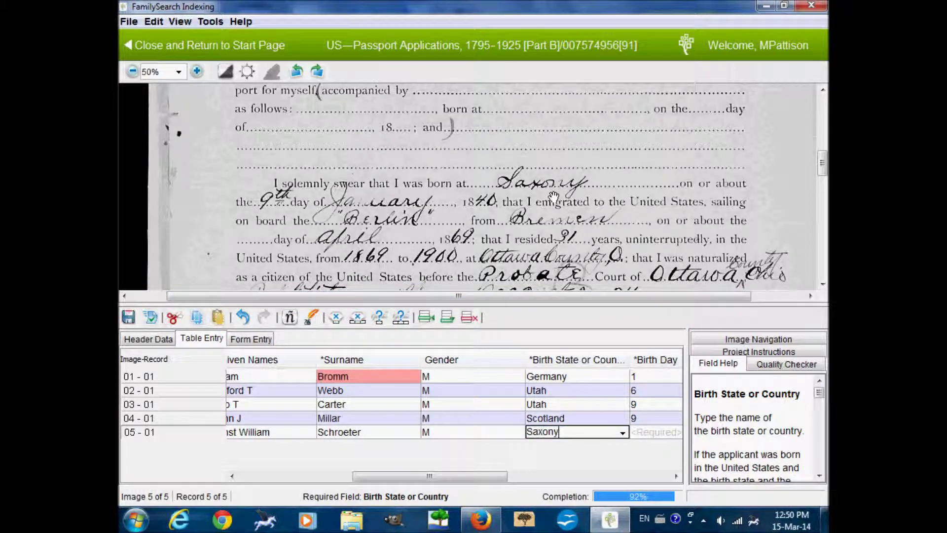
key("Tab")
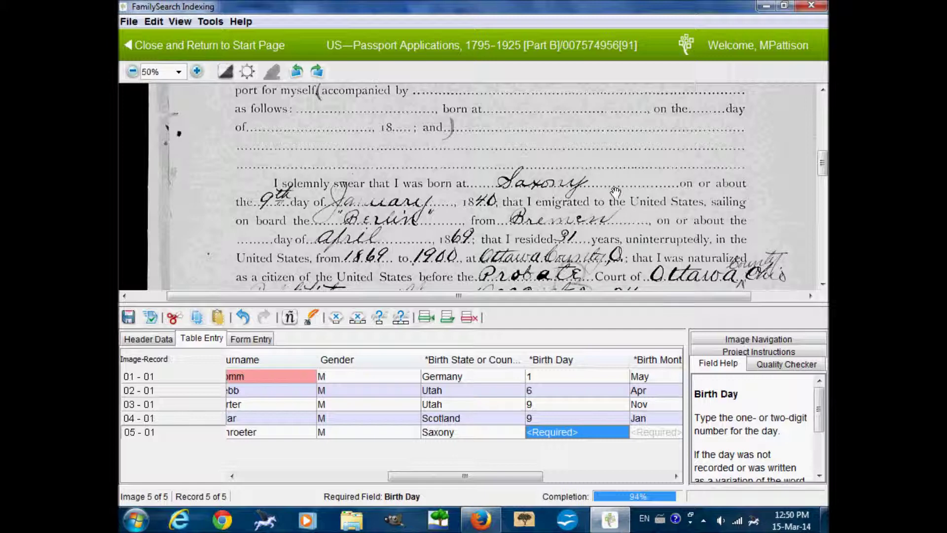
Enter the fifth applicant's birth day, three-letter birth month and birth year from the form.
left_click_drag(687, 200, 682, 219)
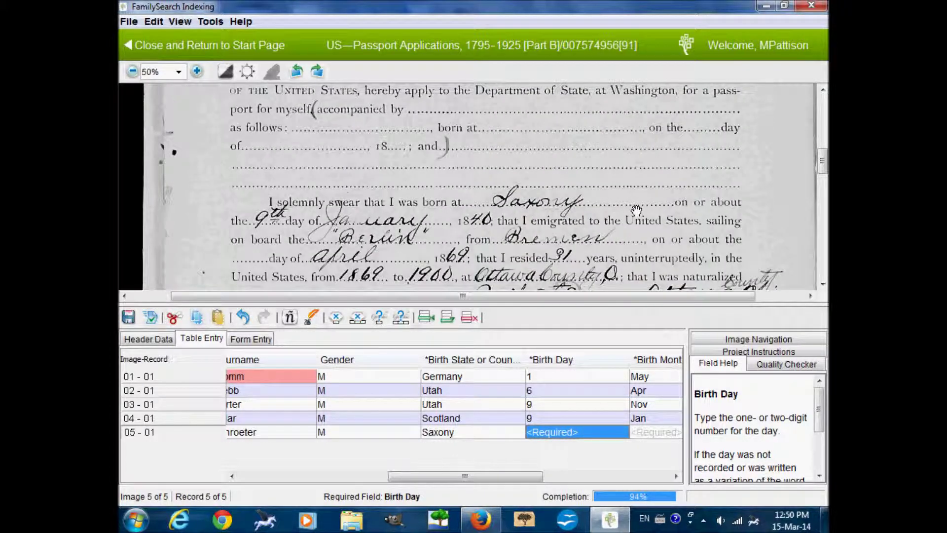
type("9")
key("Tab")
type("Jan")
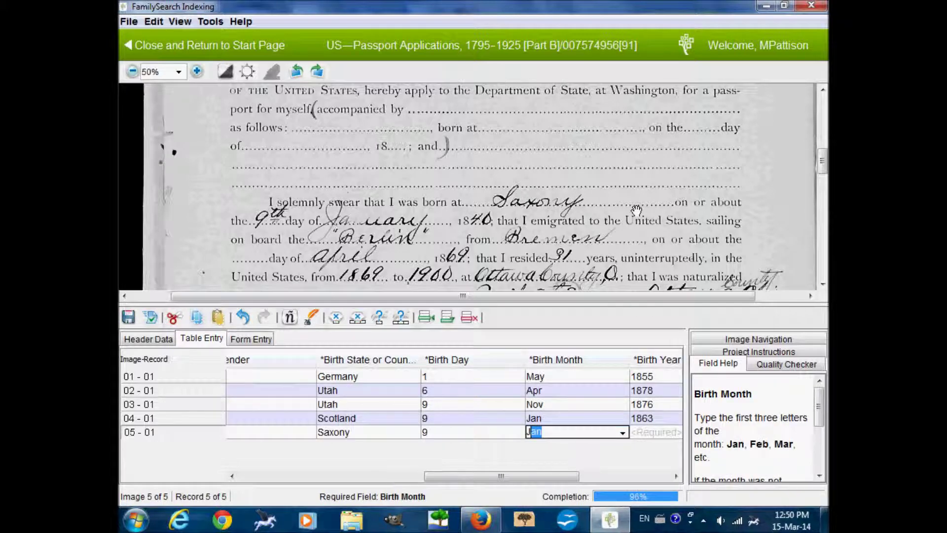
key("Tab")
type("1840")
key("Tab")
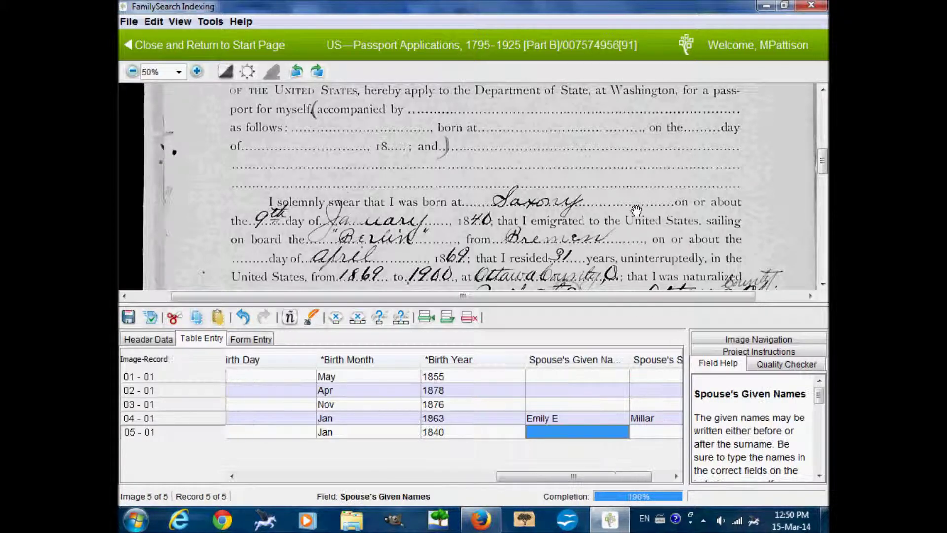
Check the fifth form for a spouse, leave both spouse fields blank and finish the image with no additional records.
scroll(641, 217, "up", 3)
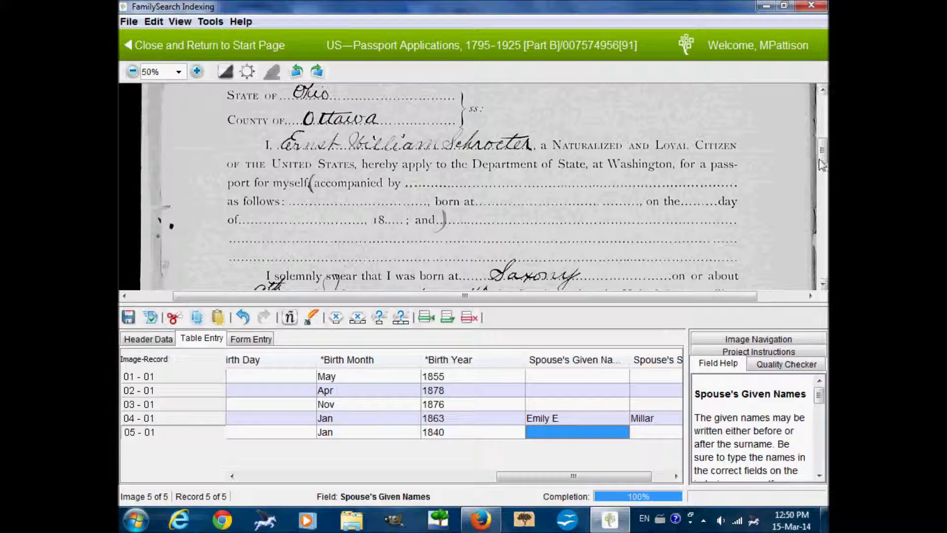
left_click_drag(823, 157, 825, 248)
key("Tab")
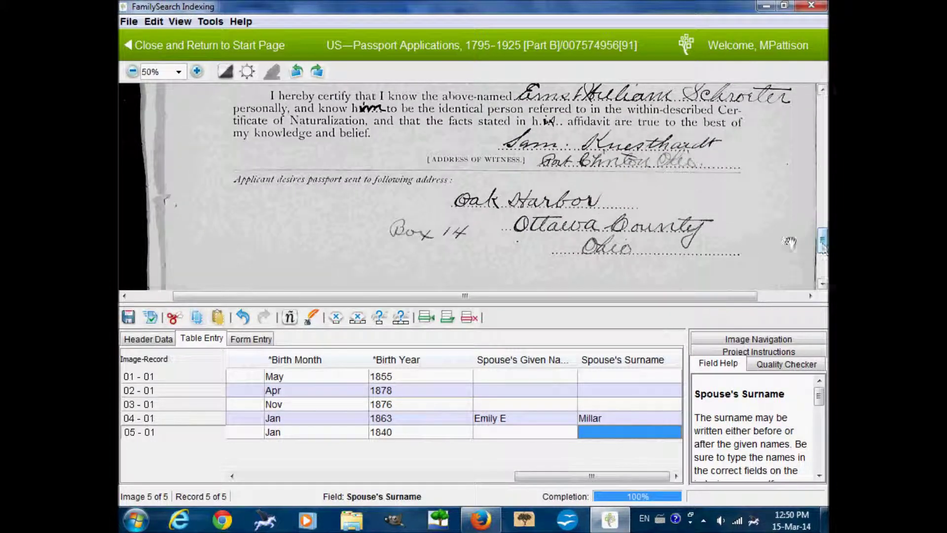
key("Tab")
left_click(446, 282)
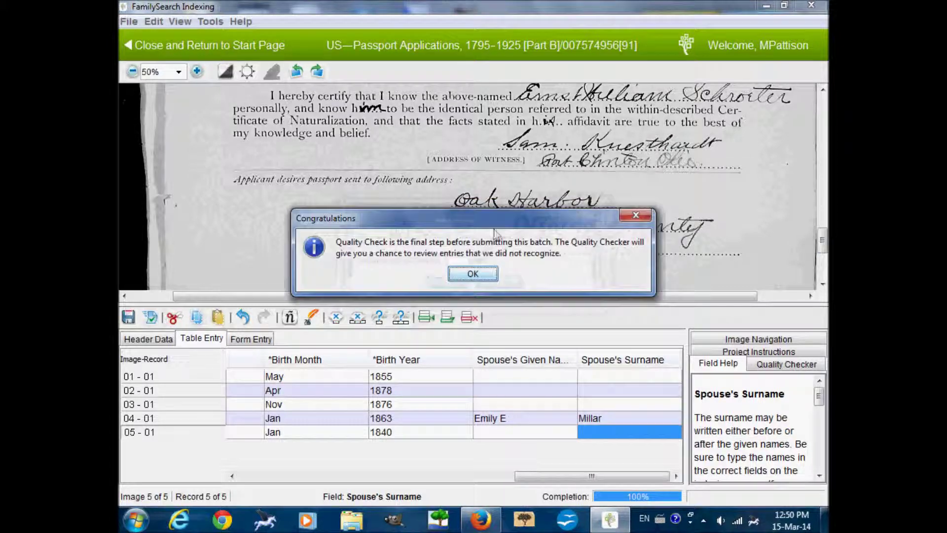
Start the quality check and compare the first record's flagged surname with the signatures on its scanned form.
left_click(473, 274)
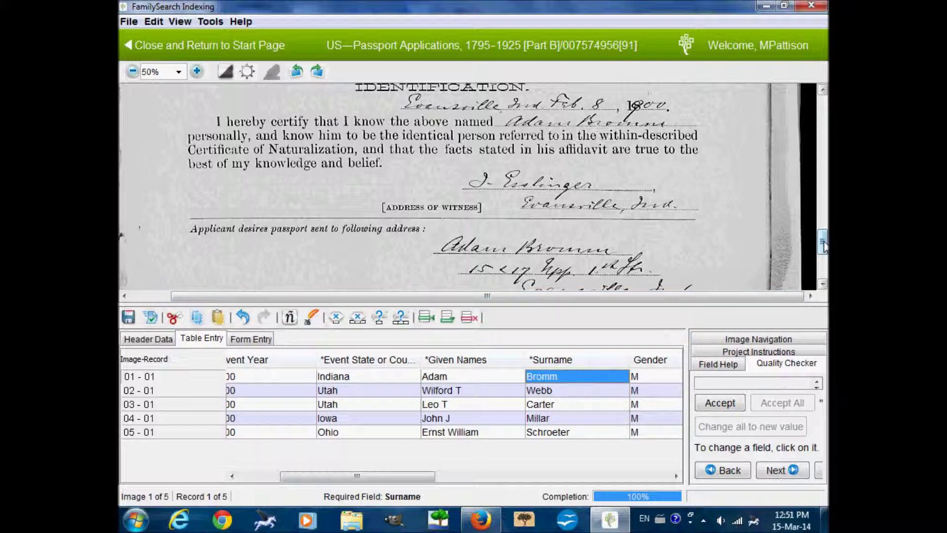
left_click_drag(823, 244, 822, 206)
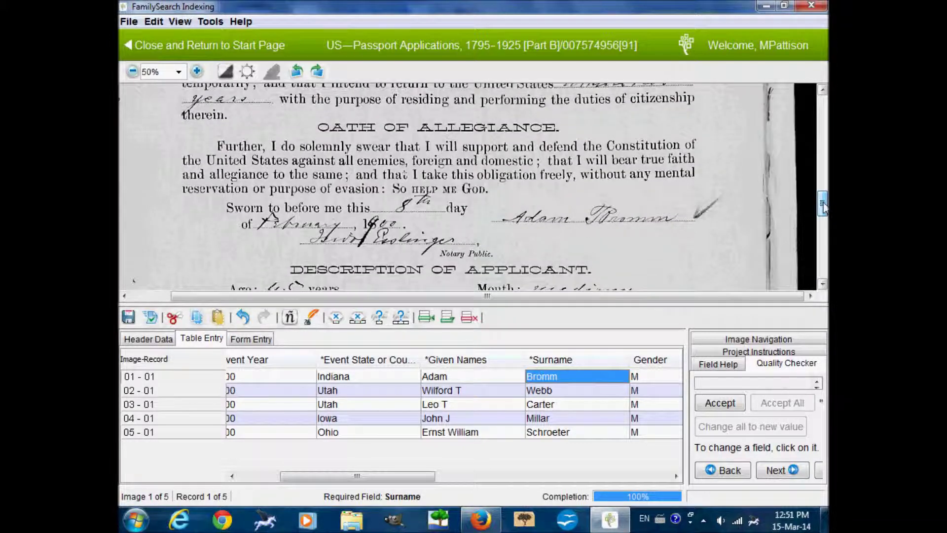